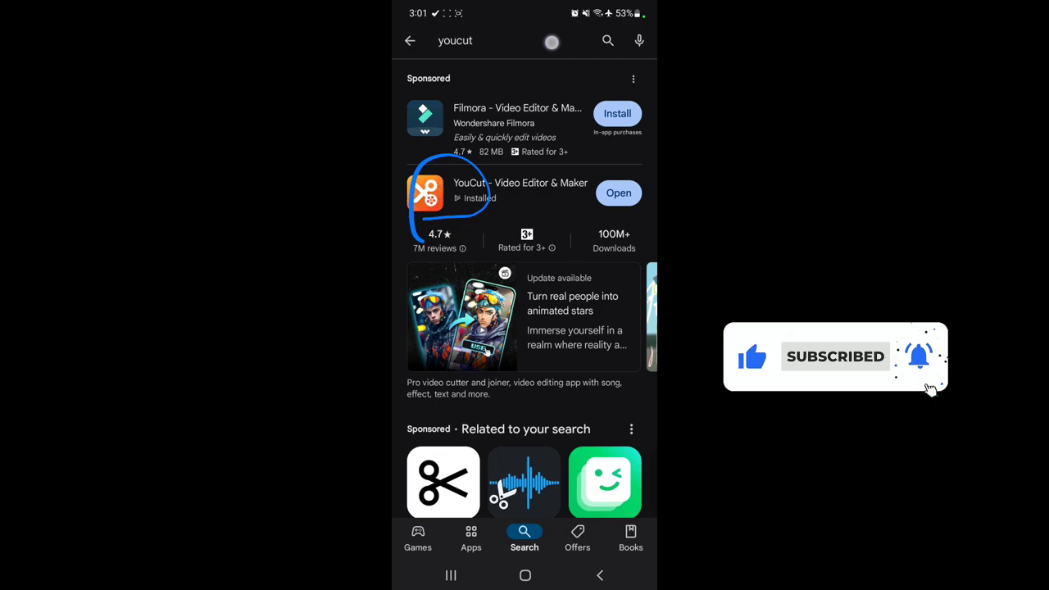
# - Open YouCut from its Google Play Store search result
pyautogui.click(619, 192)
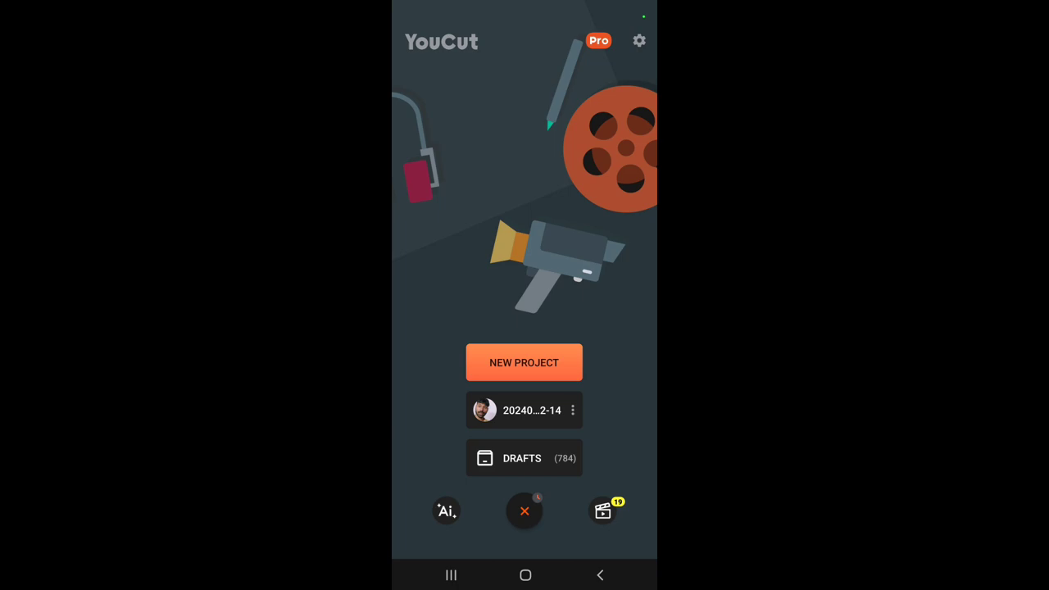
# - Create a new project and import the 46-second movie clip from the gallery
pyautogui.click(523, 363)
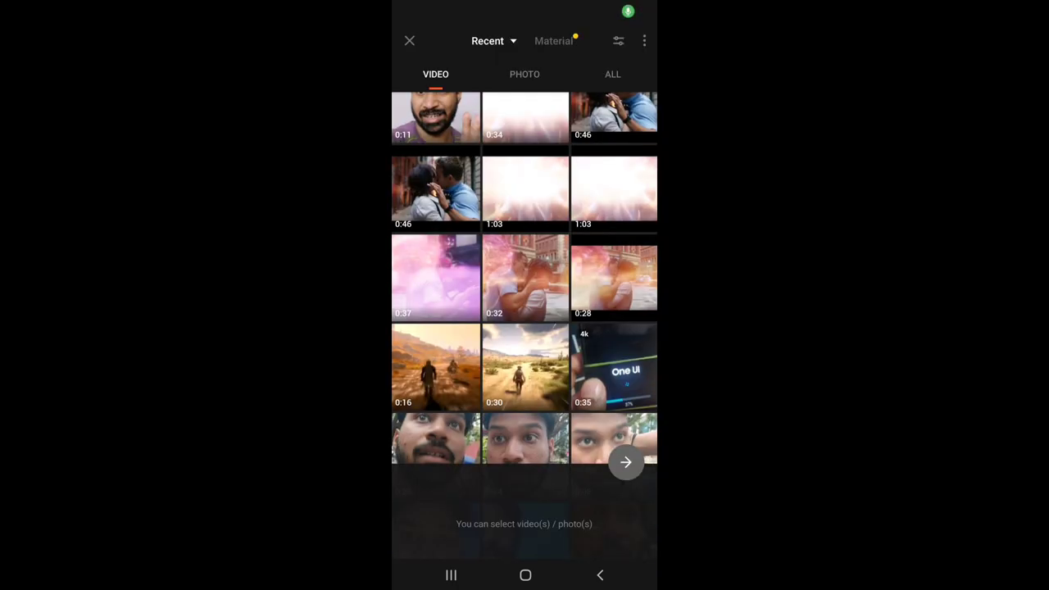
pyautogui.click(436, 191)
pyautogui.click(626, 461)
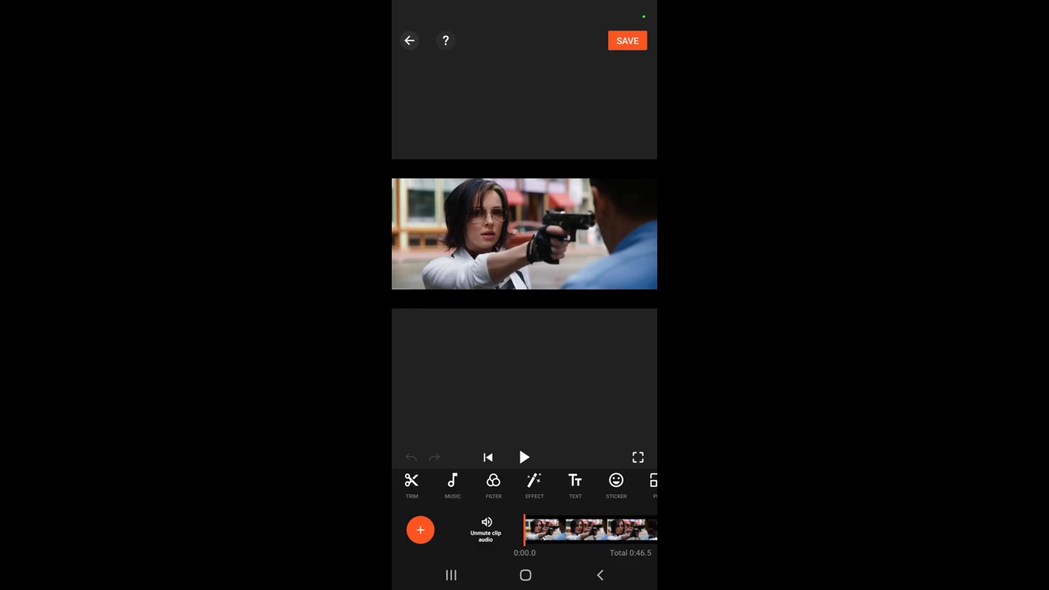
# - Choose the 16:9 ratio in the BG options and apply it
pyautogui.moveTo(640, 483); pyautogui.dragTo(459, 484)
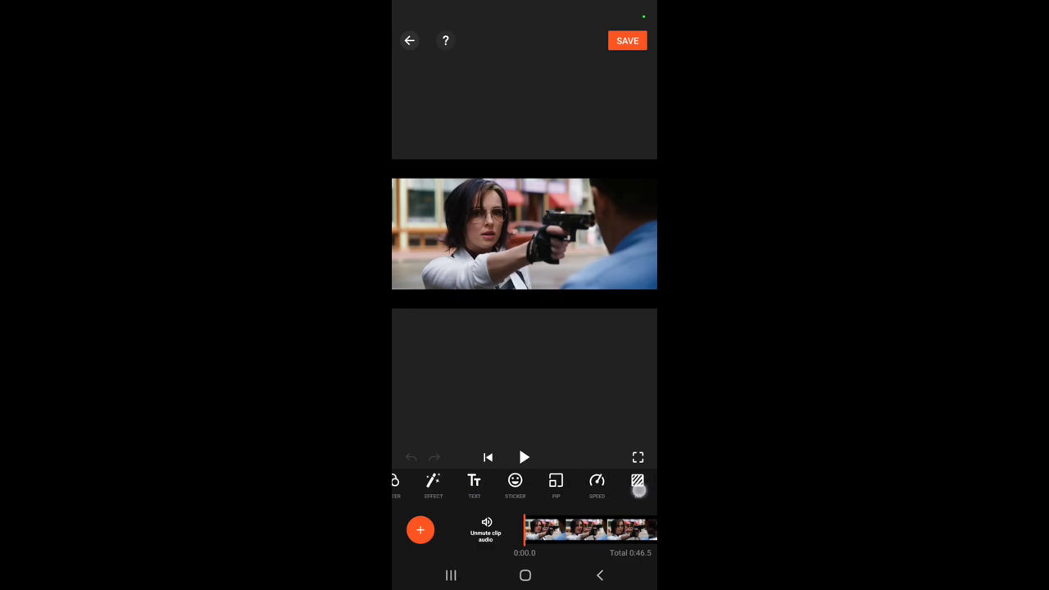
pyautogui.click(638, 483)
pyautogui.moveTo(606, 496); pyautogui.dragTo(508, 496)
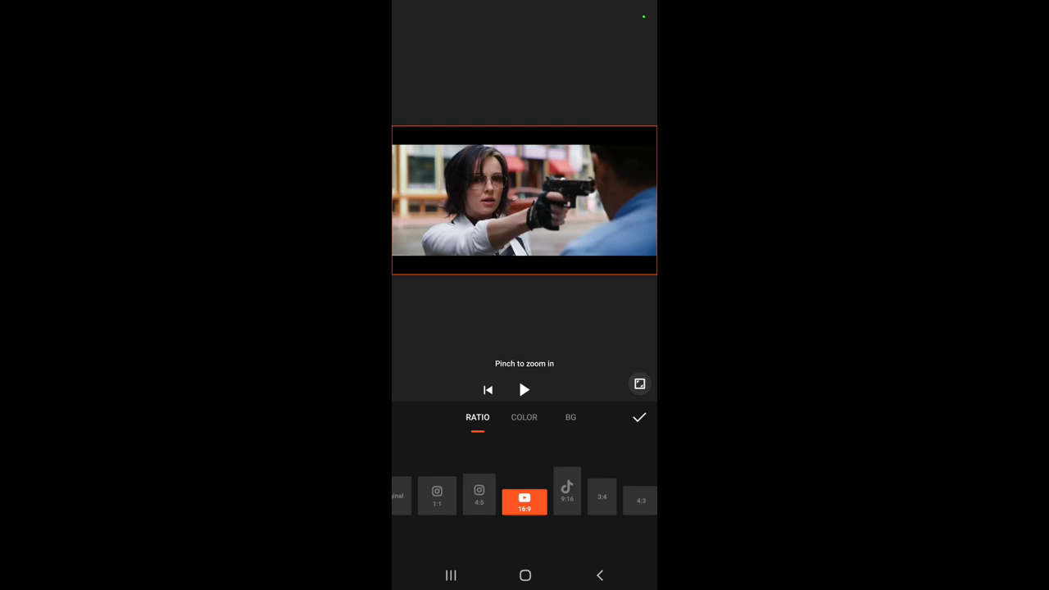
pyautogui.click(639, 418)
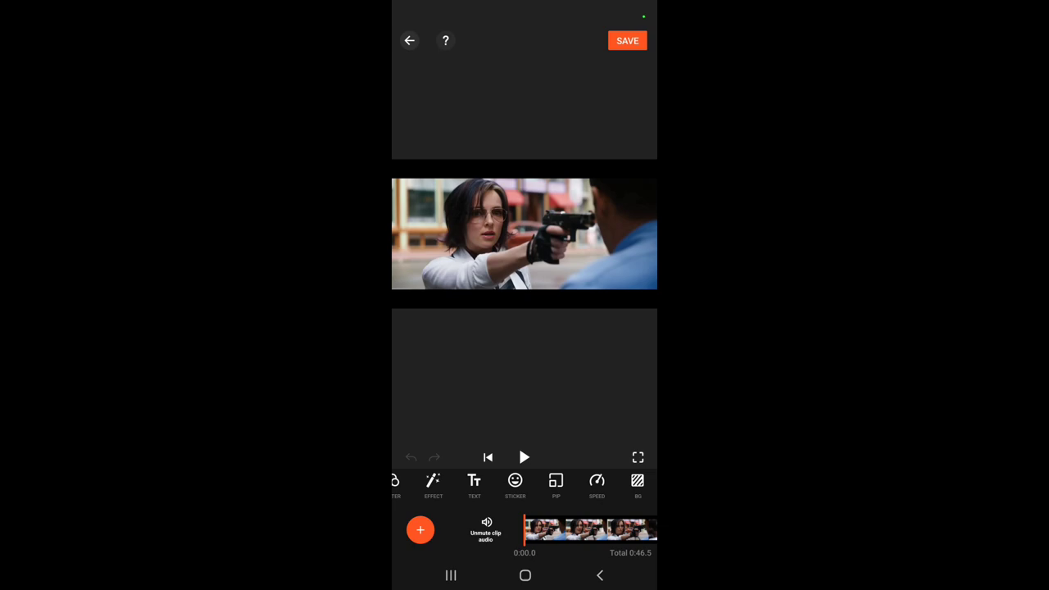
# - Reopen the ratio options, browse them, and close them keeping 16:9
pyautogui.click(638, 484)
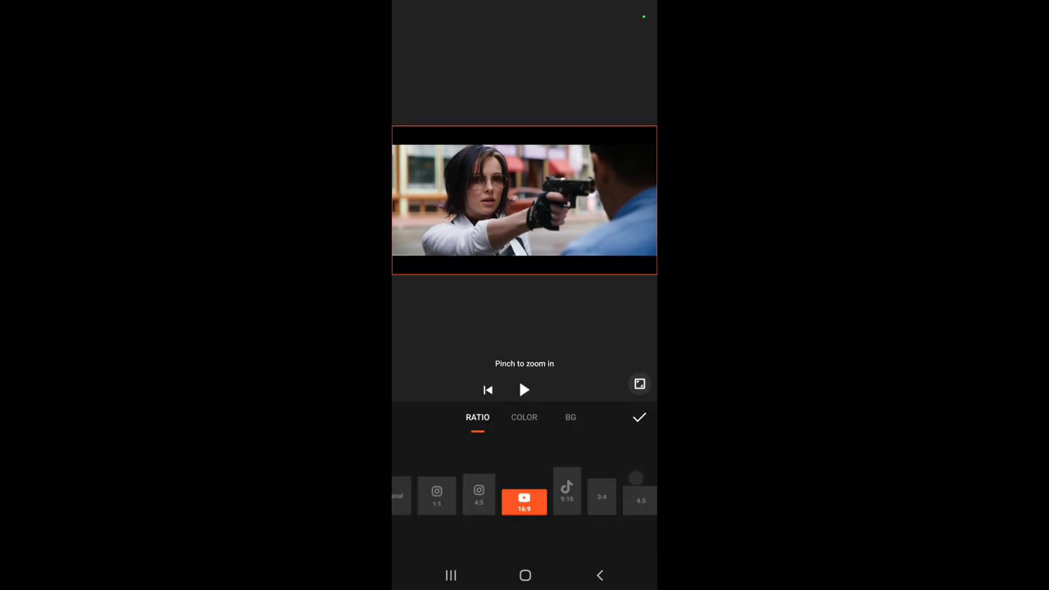
pyautogui.moveTo(508, 496); pyautogui.dragTo(607, 496)
pyautogui.moveTo(476, 530); pyautogui.dragTo(449, 531)
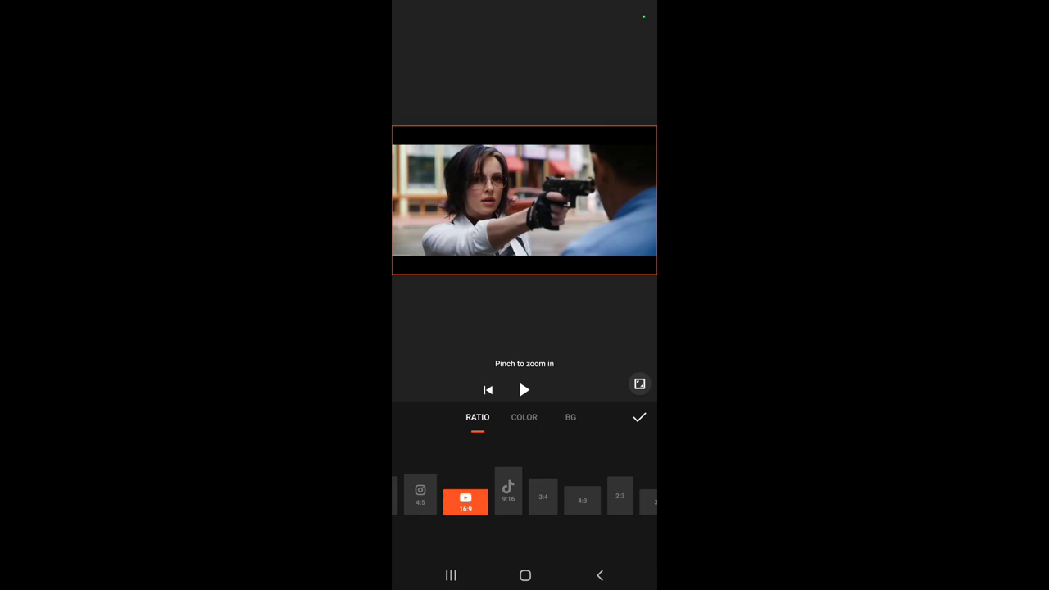
pyautogui.moveTo(574, 495)
pyautogui.mouseDown()
pyautogui.moveTo(459, 496)
pyautogui.moveTo(590, 496)
pyautogui.mouseUp()
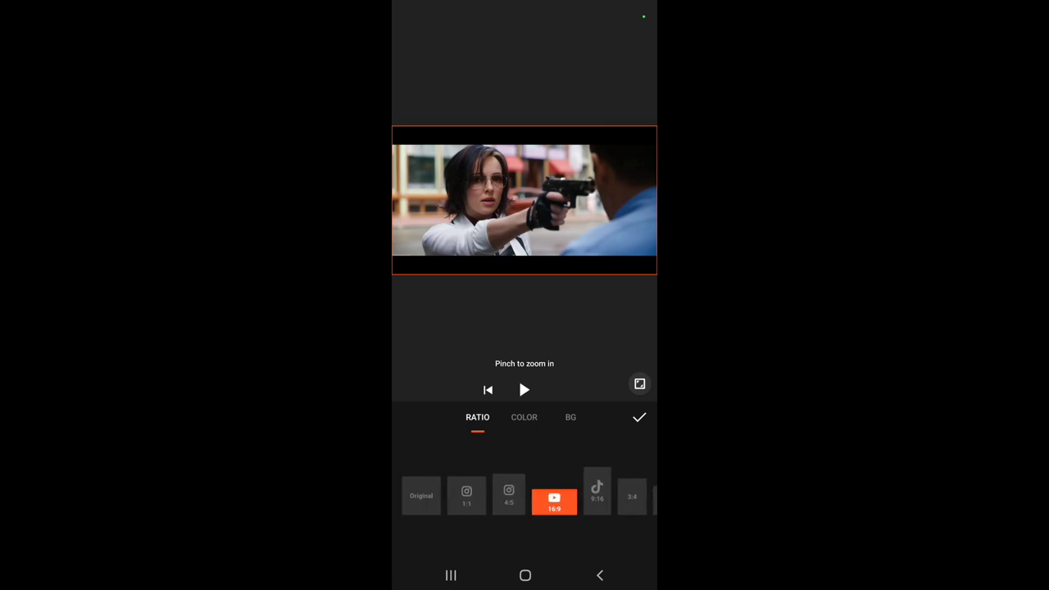
pyautogui.click(640, 418)
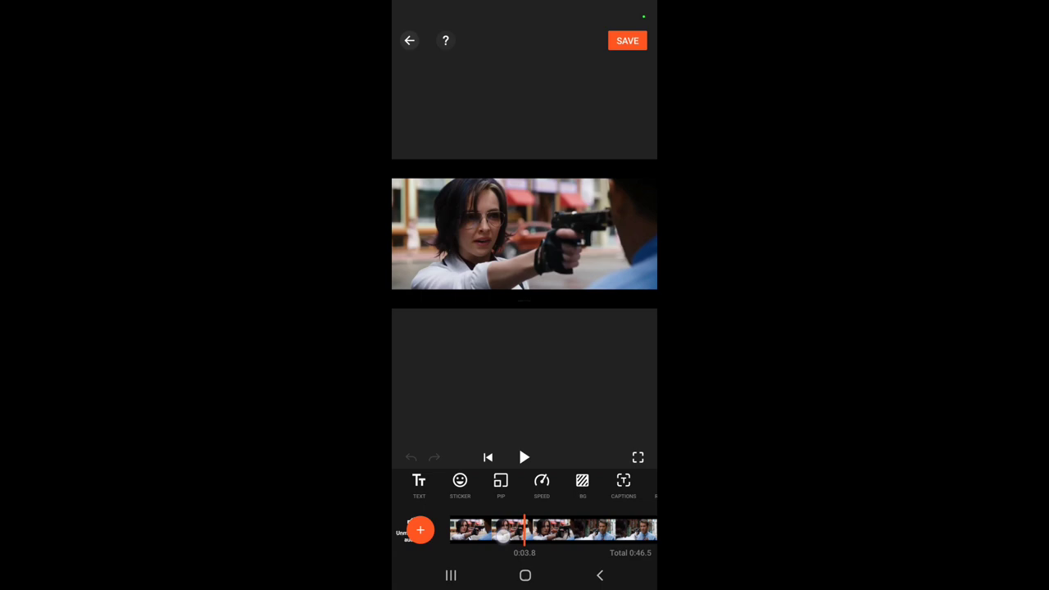
# - Scrub to about 15 seconds and cut the clip down to a 31.6-second project
pyautogui.moveTo(590, 531); pyautogui.dragTo(459, 531)
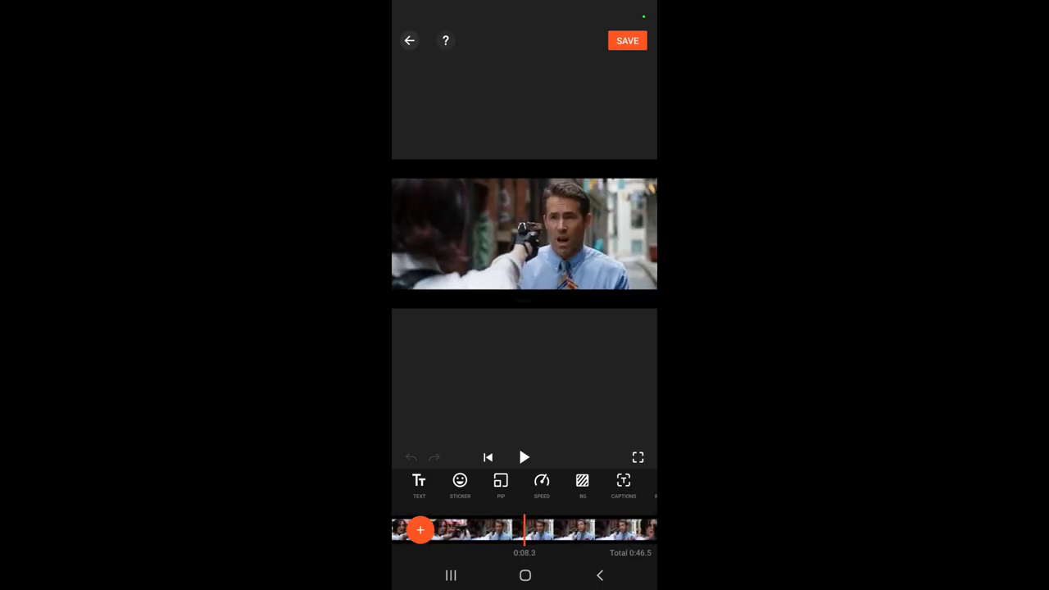
pyautogui.click(573, 531)
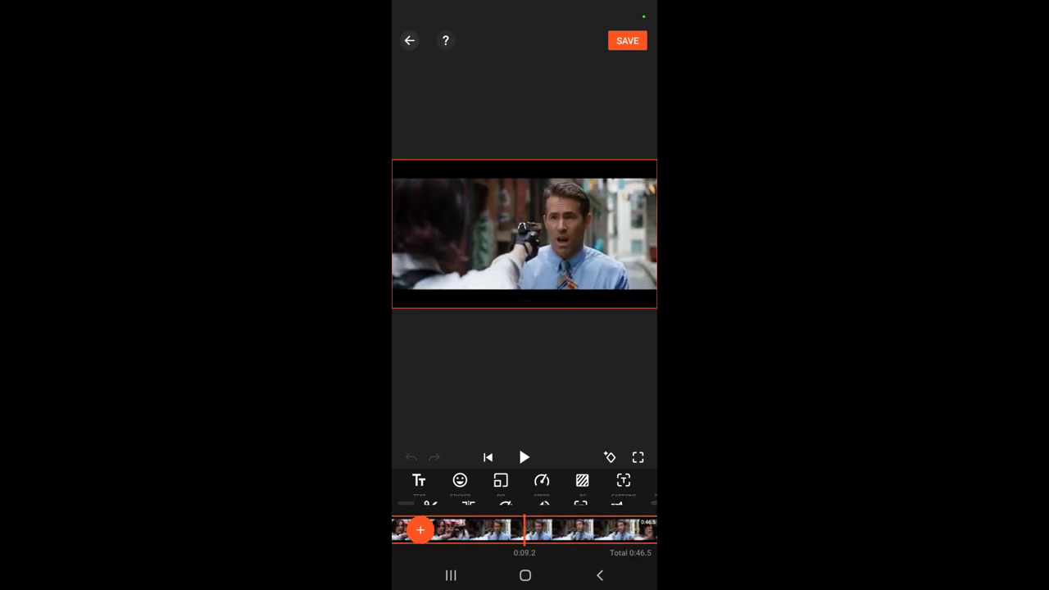
pyautogui.moveTo(606, 531); pyautogui.dragTo(475, 531)
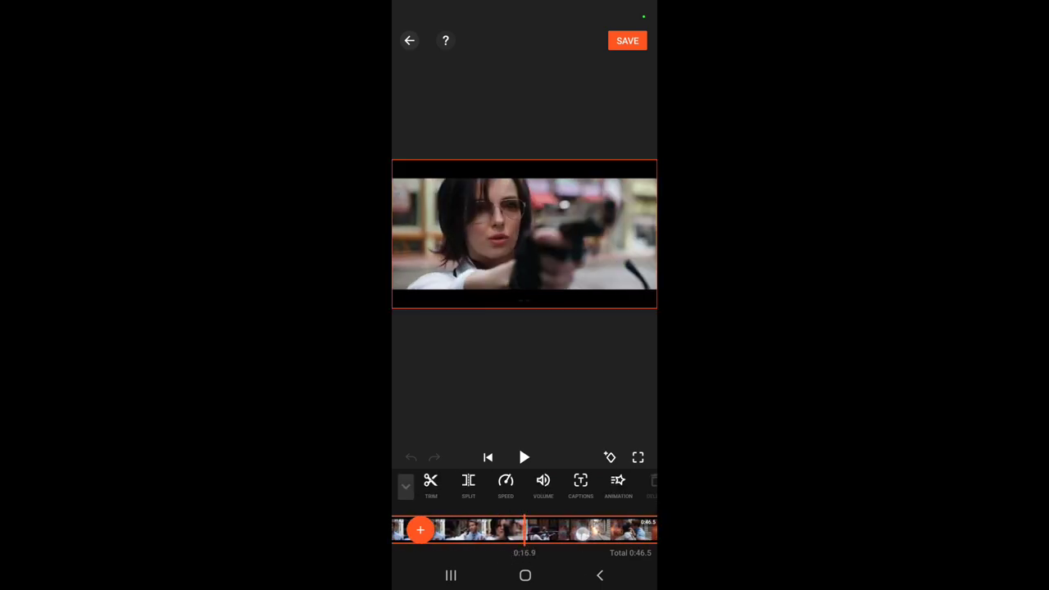
pyautogui.moveTo(574, 532); pyautogui.dragTo(533, 531)
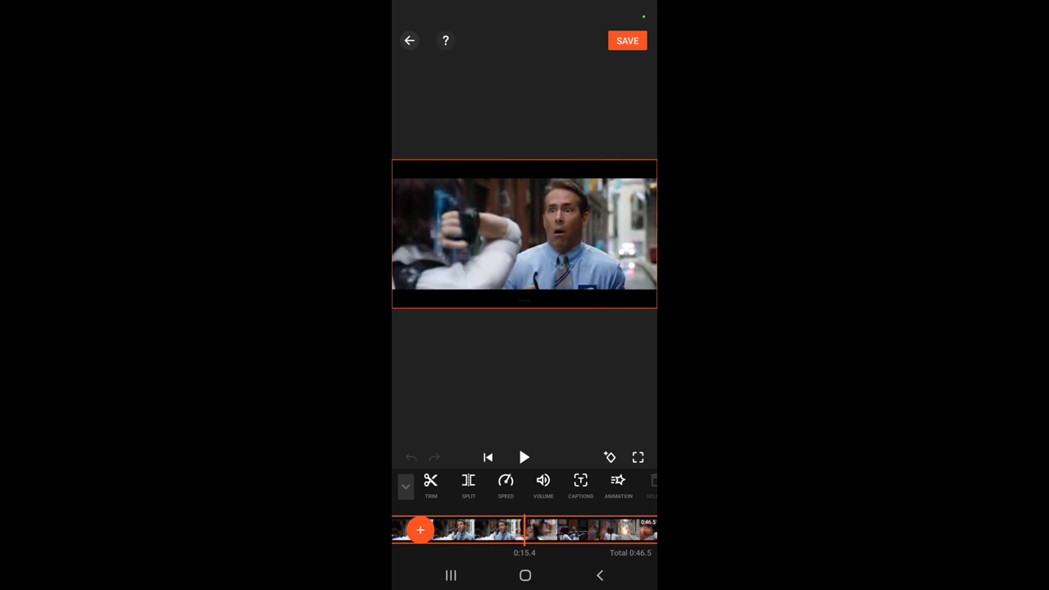
pyautogui.moveTo(508, 531); pyautogui.dragTo(524, 532)
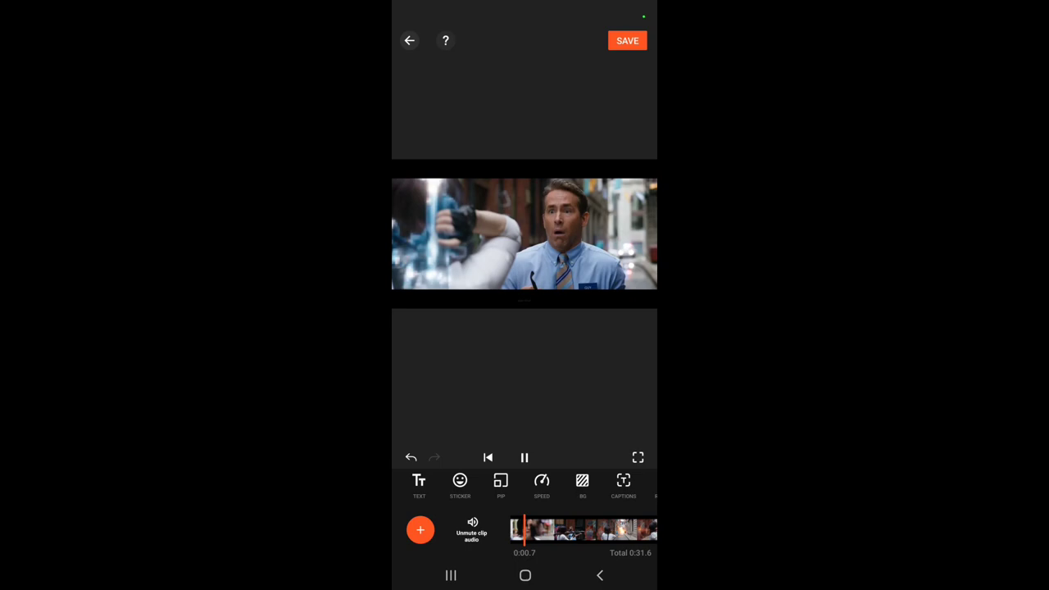
pyautogui.click(524, 457)
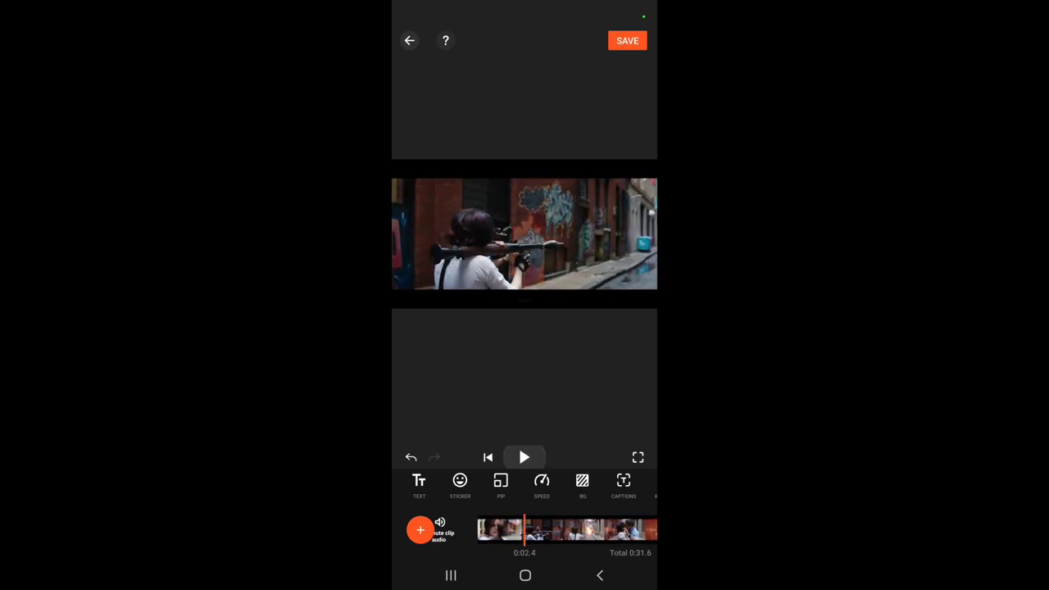
# - Play the shortened project, then drag the clip's volume slider toward zero and confirm
pyautogui.click(575, 529)
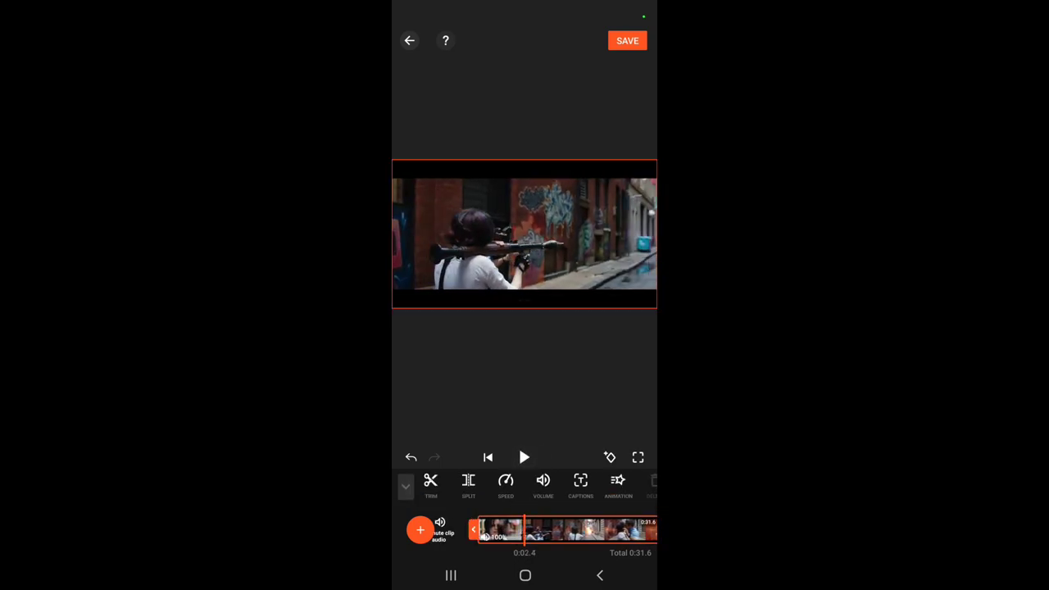
pyautogui.click(543, 482)
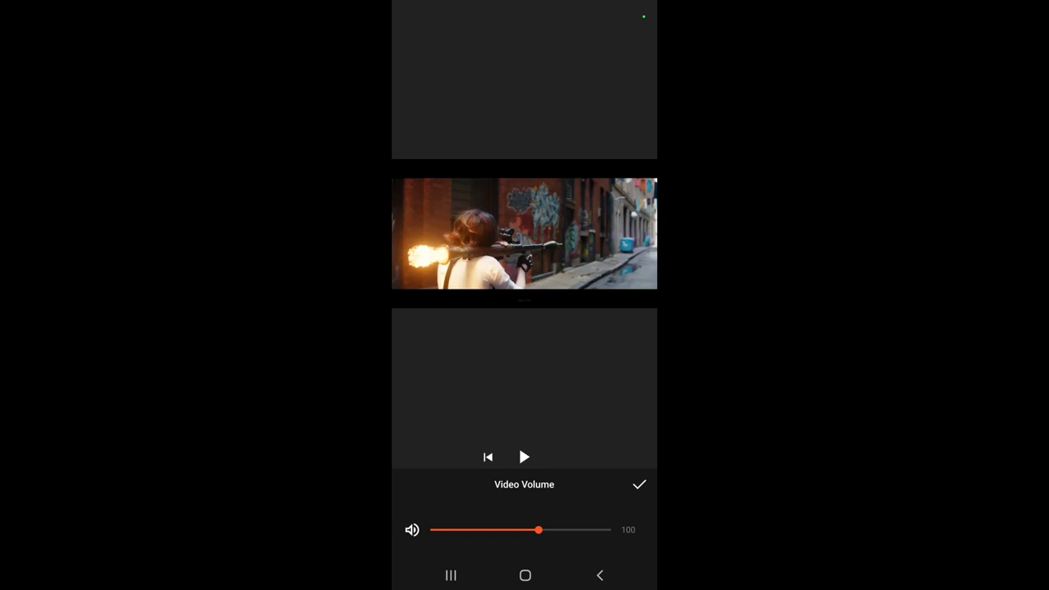
pyautogui.moveTo(531, 531); pyautogui.dragTo(433, 531)
pyautogui.click(639, 484)
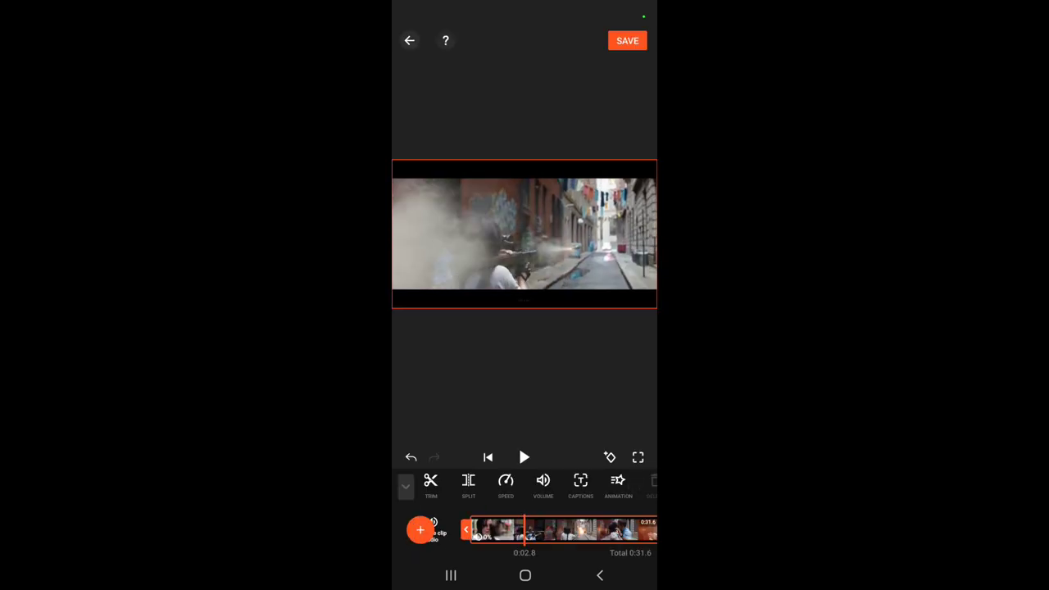
# - Play and stop the preview to check the clip's sound
pyautogui.click(525, 458)
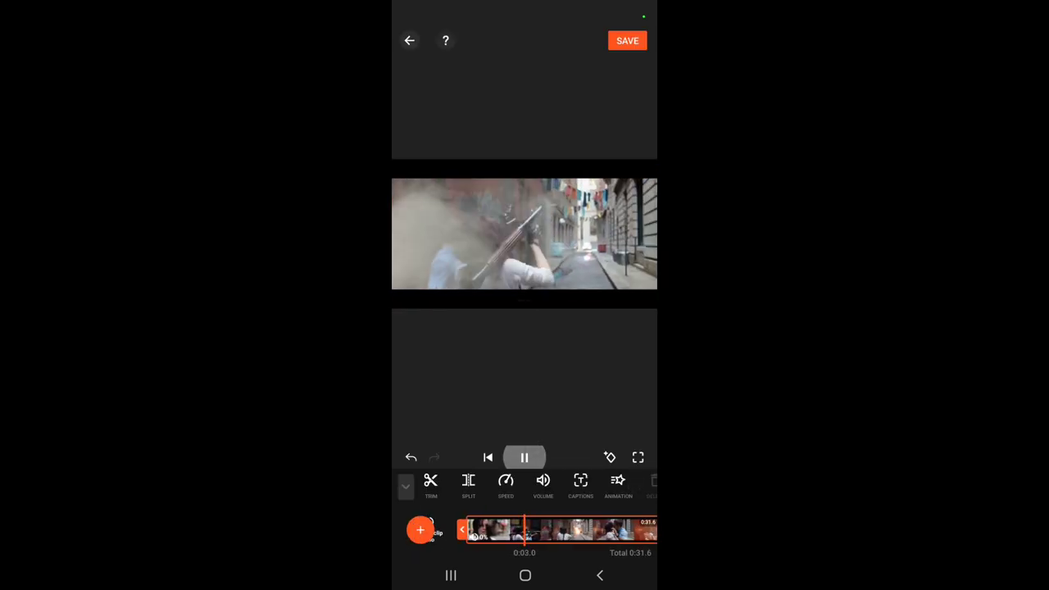
pyautogui.click(525, 458)
pyautogui.click(525, 234)
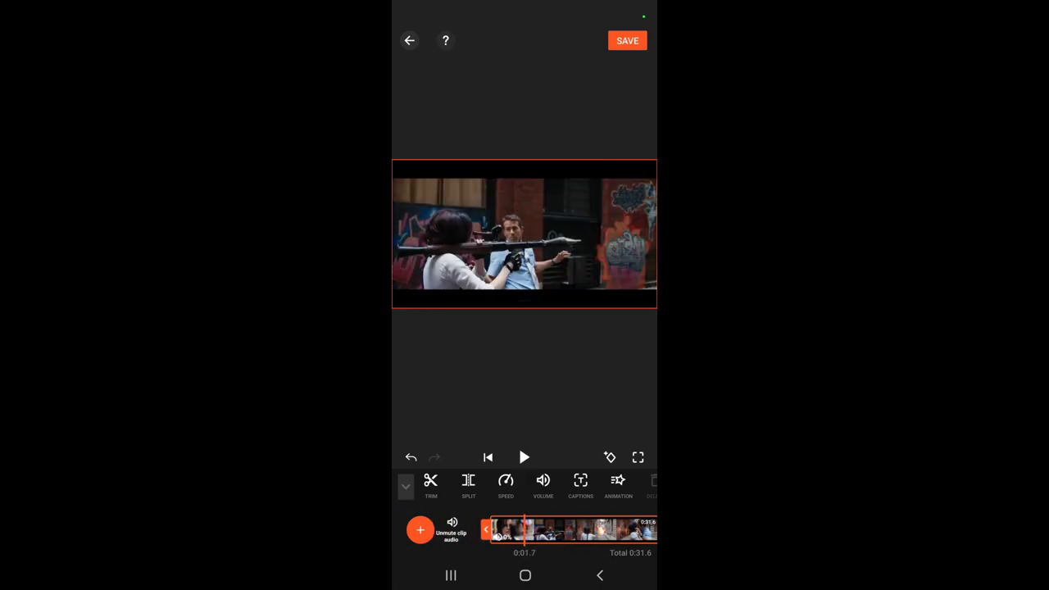
# - Add the prepared POV caption about a gamer boy and girl, sized to four lines
pyautogui.click(525, 361)
pyautogui.click(419, 484)
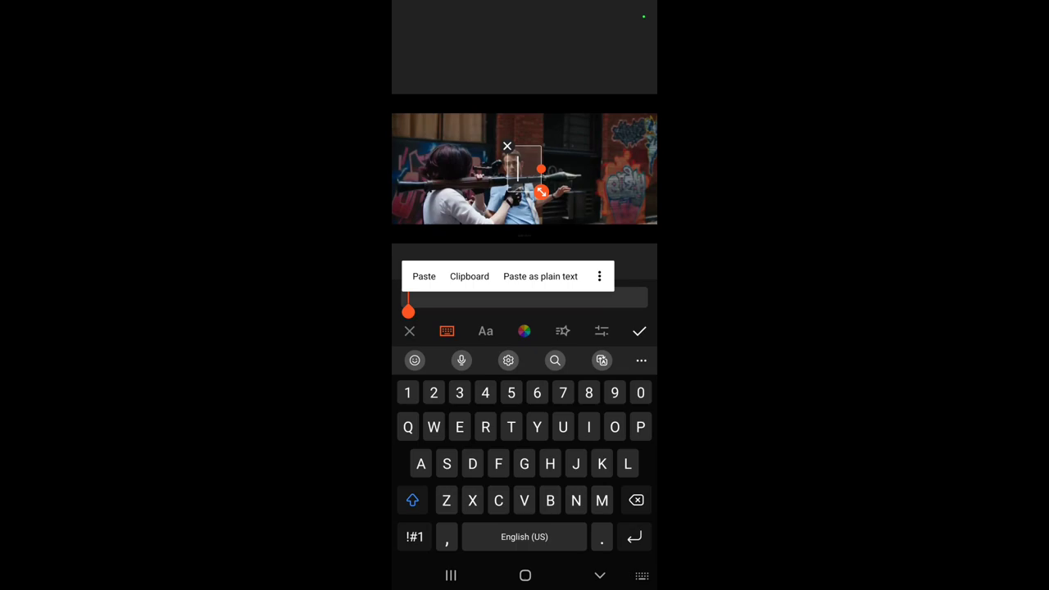
pyautogui.click(419, 274)
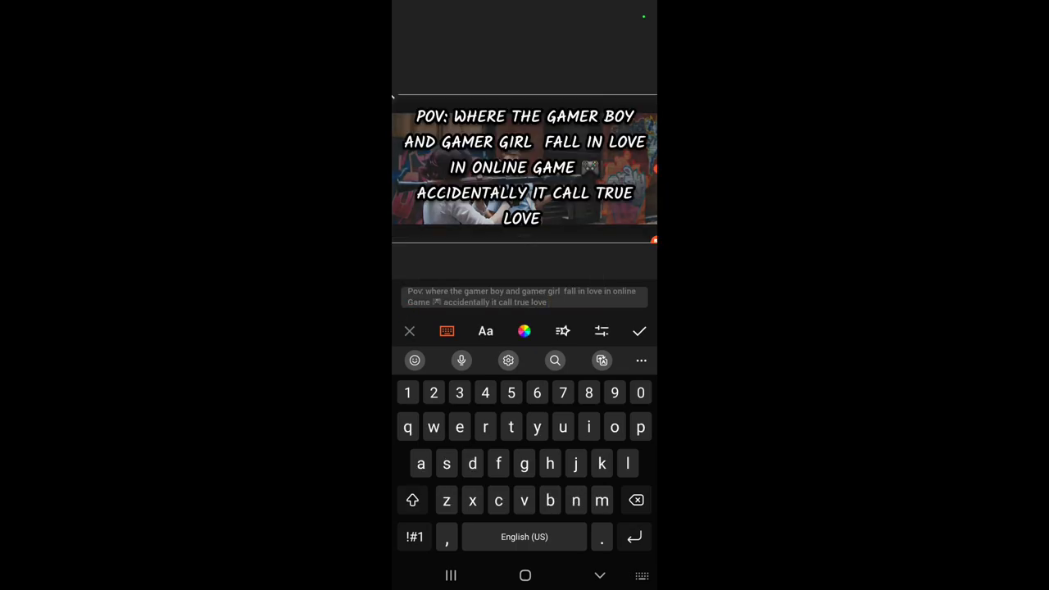
pyautogui.click(640, 330)
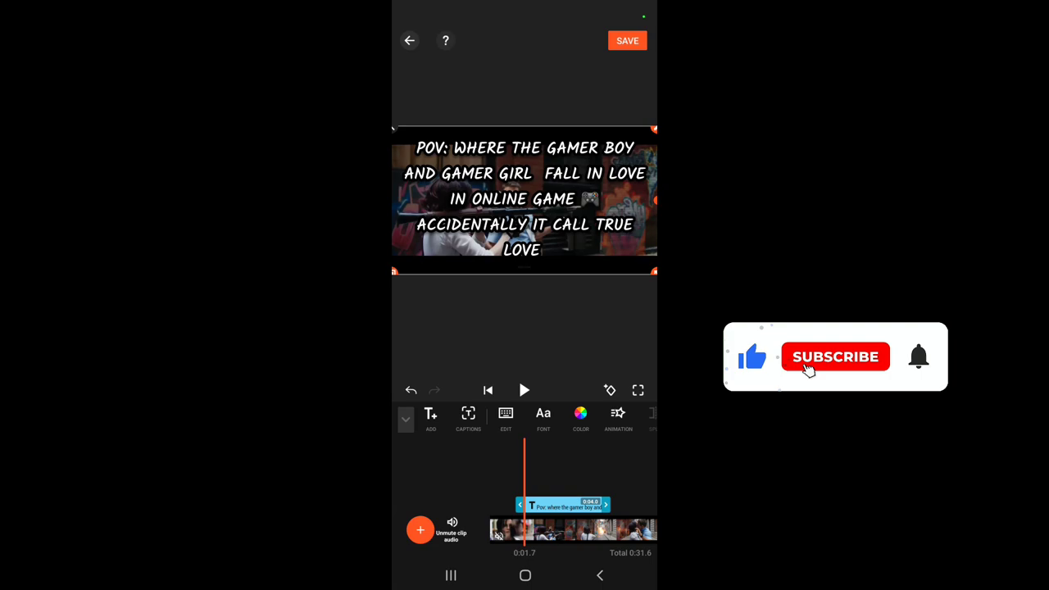
pyautogui.moveTo(654, 273); pyautogui.dragTo(576, 235)
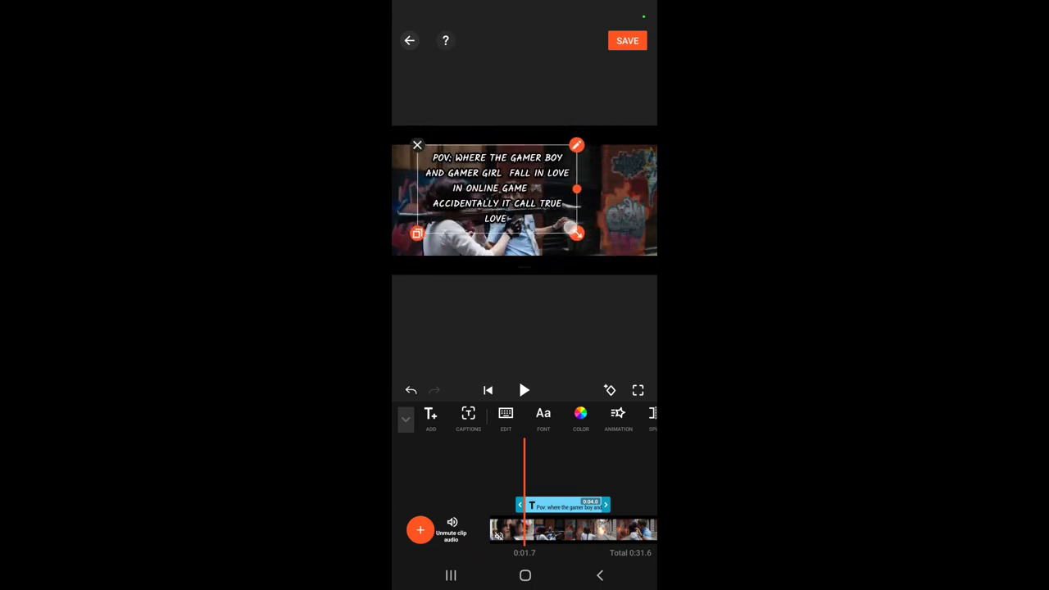
pyautogui.moveTo(577, 190); pyautogui.dragTo(636, 191)
# - Scrub to about eight seconds, then rewind to where the caption shows
pyautogui.moveTo(590, 531); pyautogui.dragTo(459, 531)
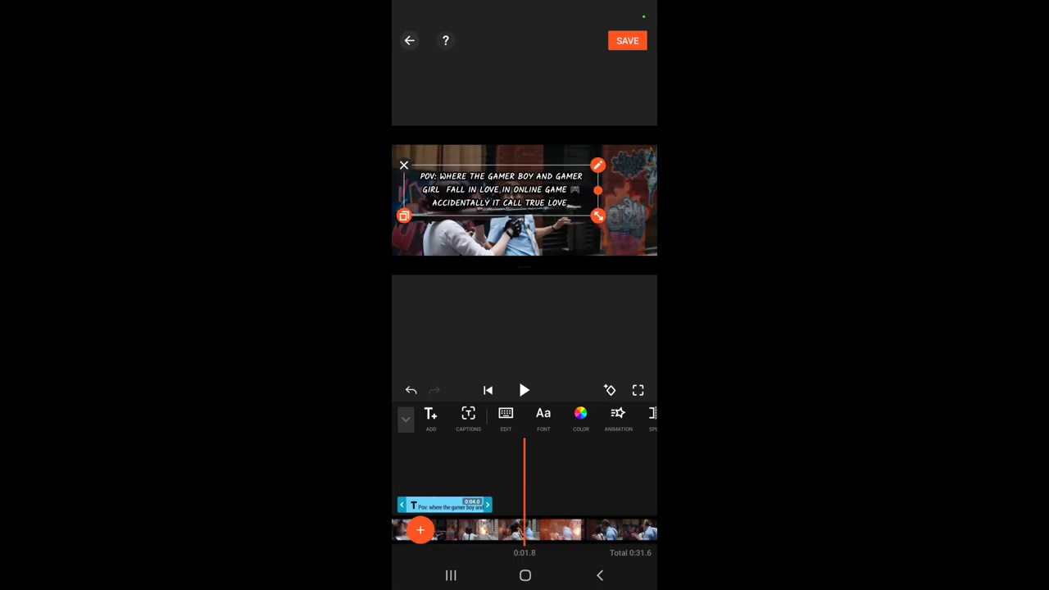
pyautogui.moveTo(597, 414); pyautogui.dragTo(452, 418)
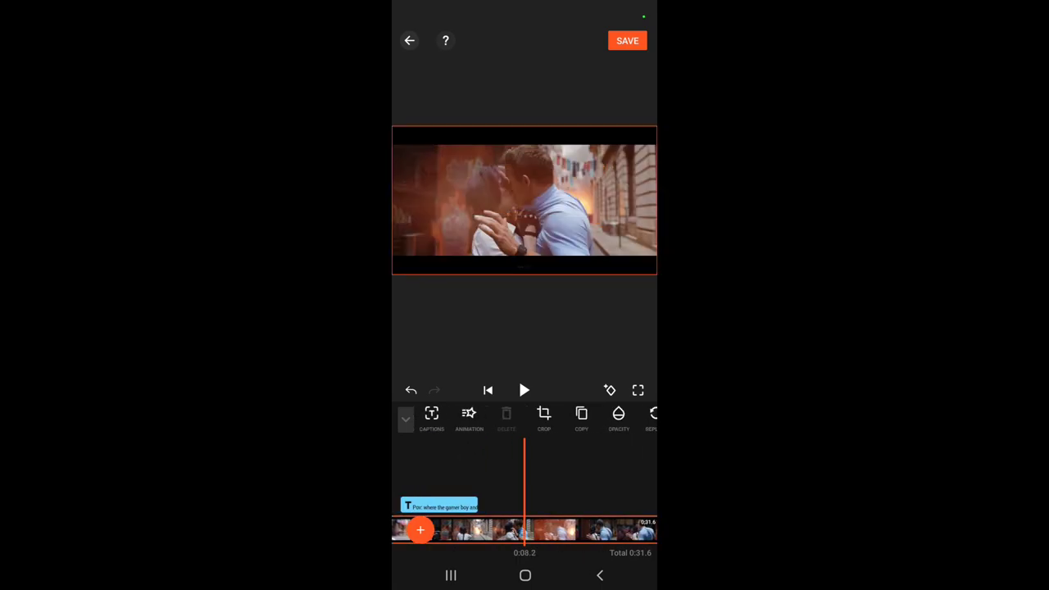
pyautogui.moveTo(578, 418); pyautogui.dragTo(523, 422)
pyautogui.moveTo(459, 418); pyautogui.dragTo(607, 418)
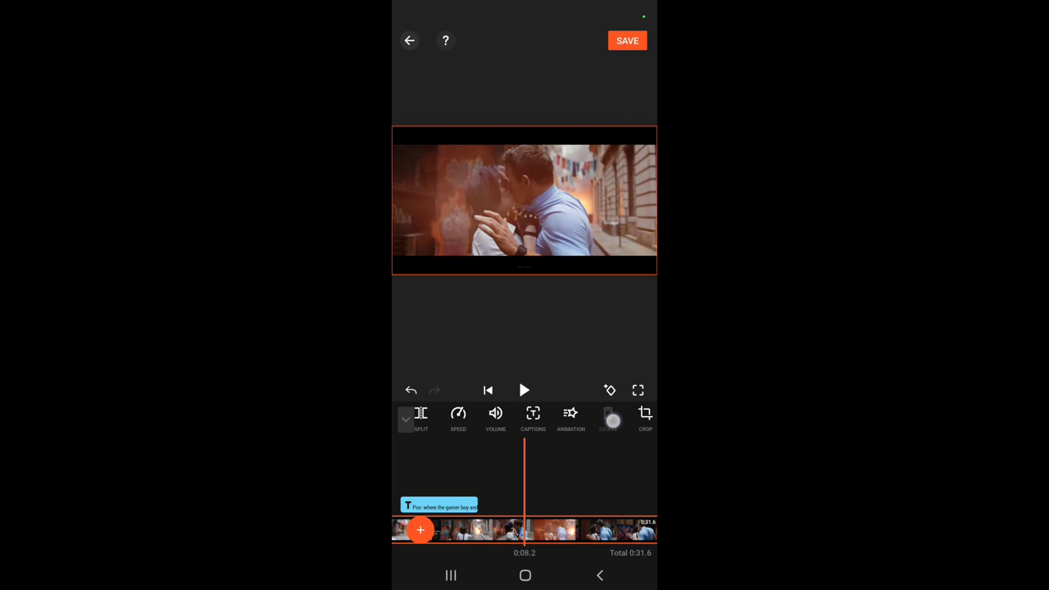
pyautogui.moveTo(508, 418); pyautogui.dragTo(615, 418)
pyautogui.click(406, 419)
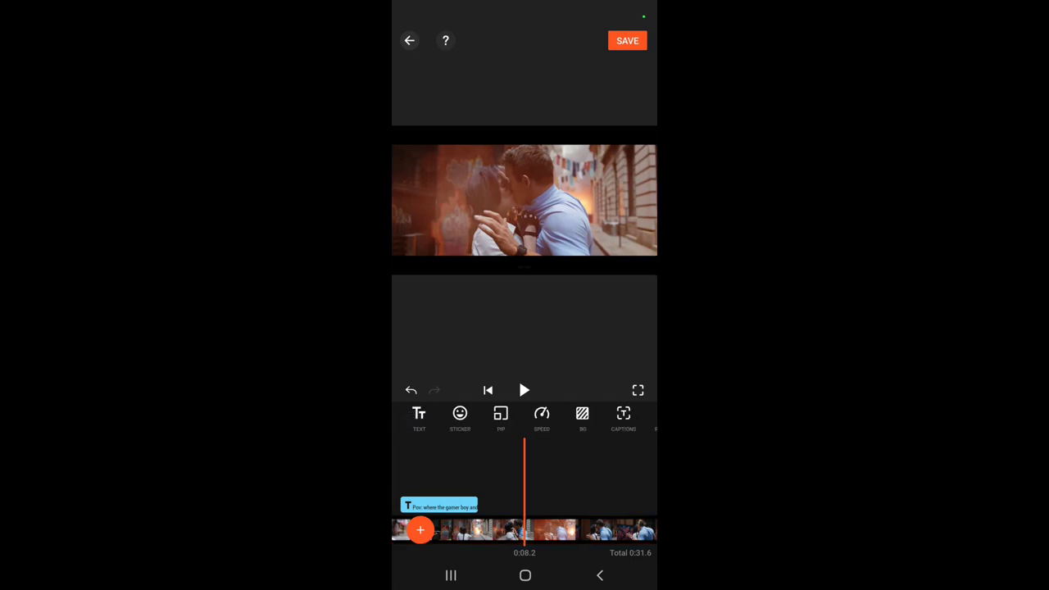
pyautogui.moveTo(492, 532); pyautogui.dragTo(574, 533)
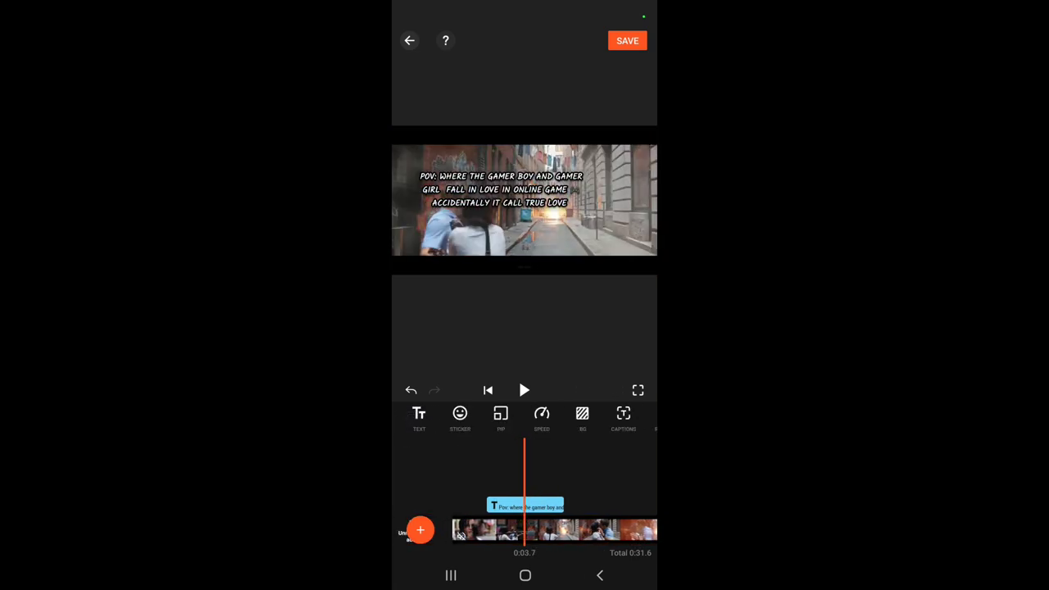
# - Try a white background colour, then set it to black
pyautogui.click(582, 414)
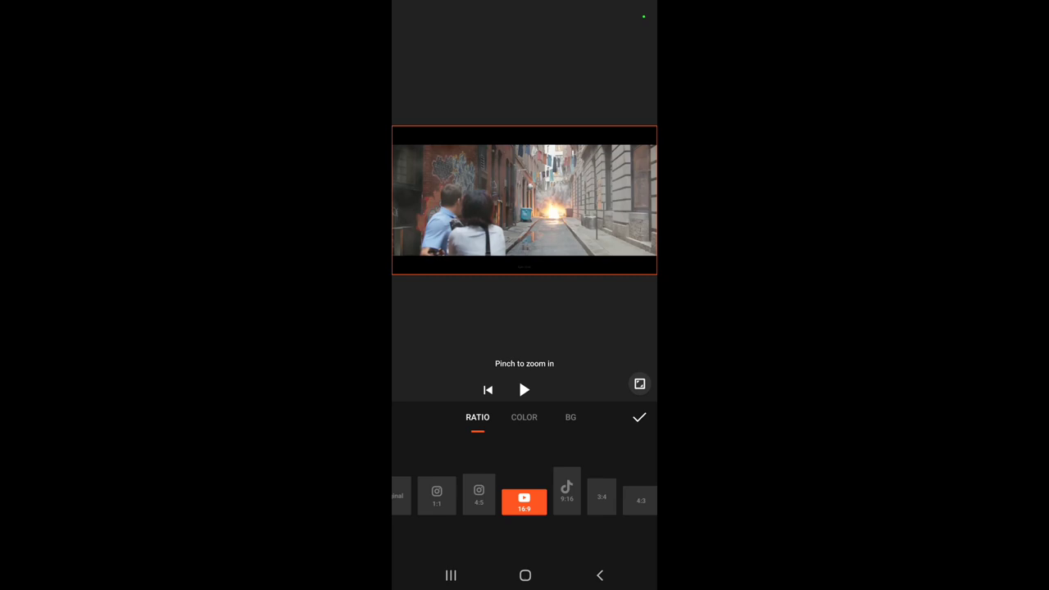
pyautogui.click(524, 417)
pyautogui.click(471, 496)
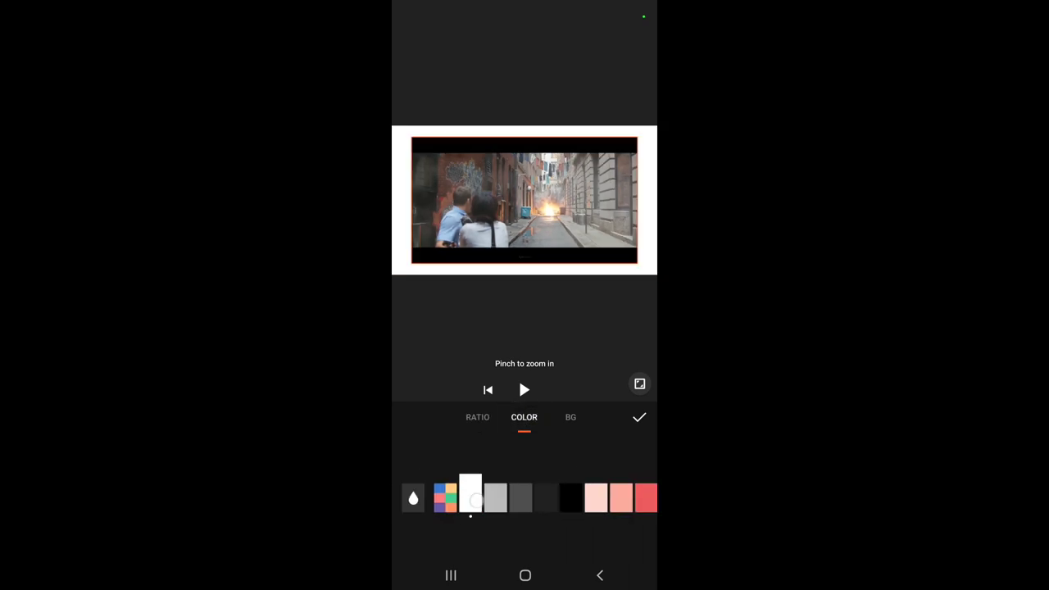
pyautogui.click(572, 496)
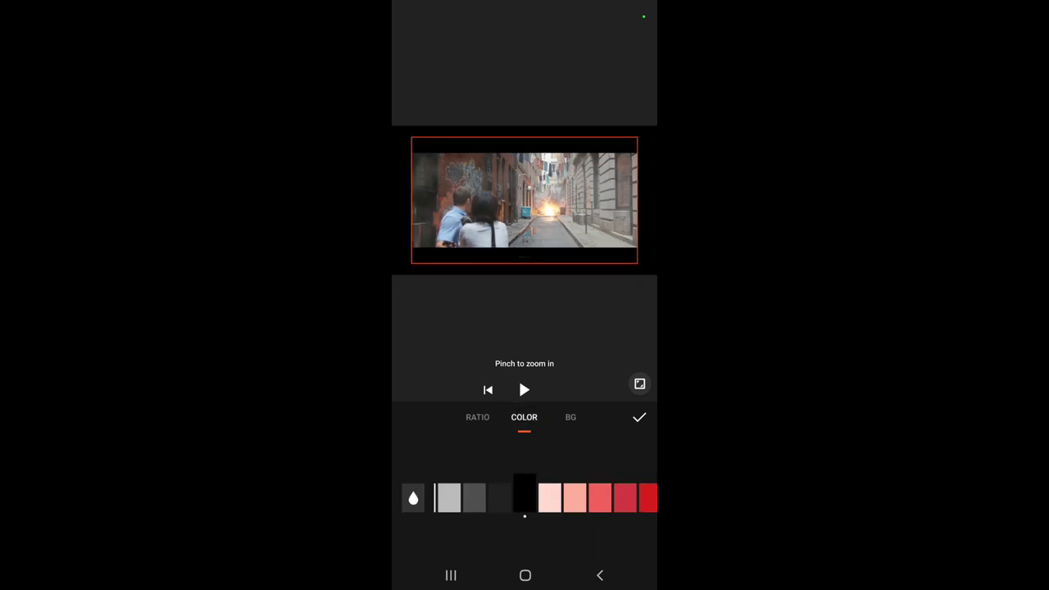
pyautogui.click(639, 417)
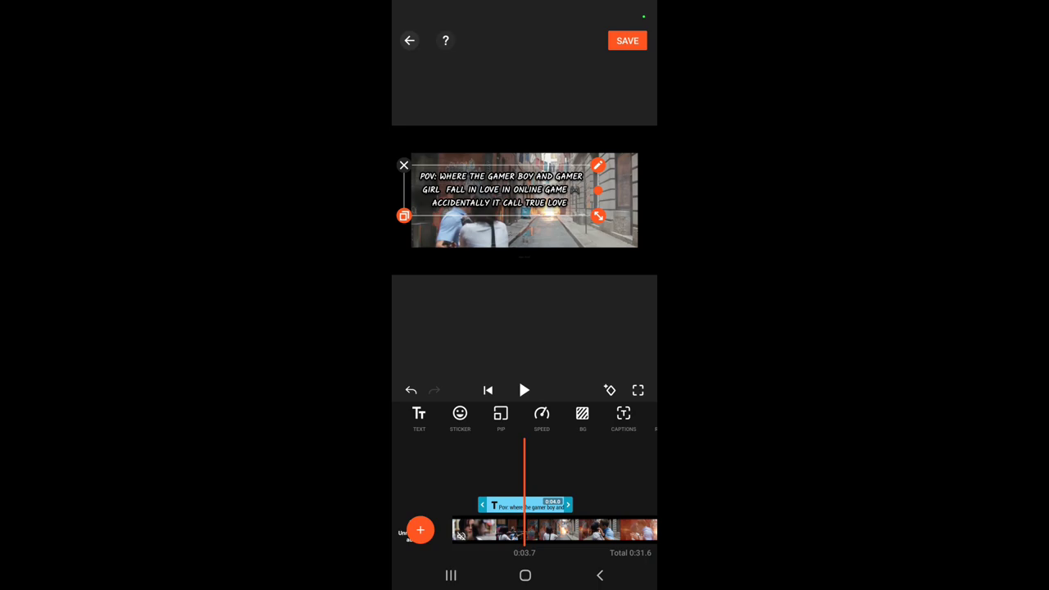
# - Stretch the POV caption to the video's end and move its widened box above the picture
pyautogui.click(419, 417)
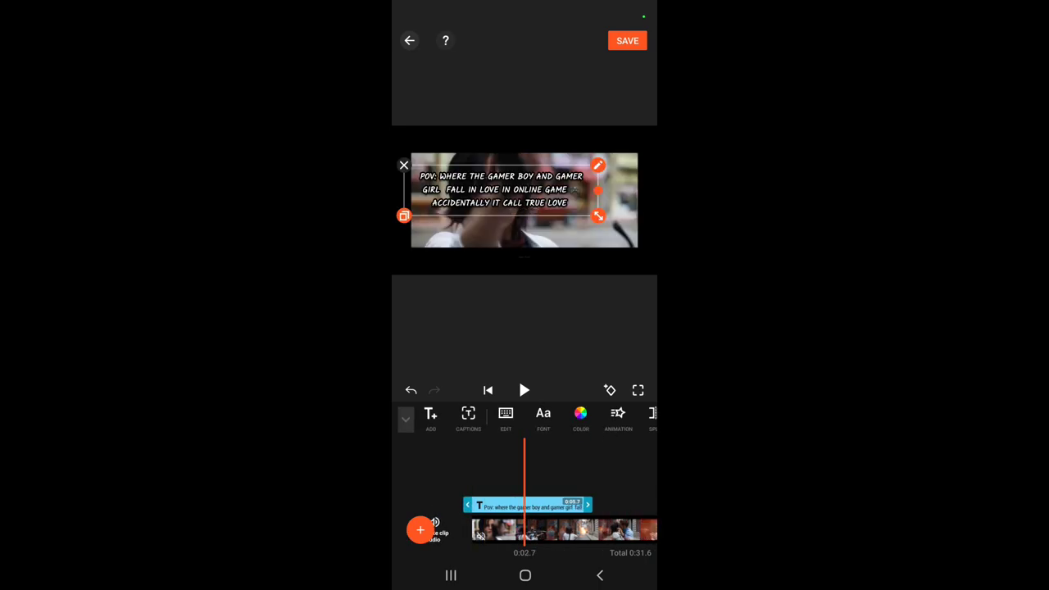
pyautogui.moveTo(588, 505)
pyautogui.mouseDown()
pyautogui.moveTo(655, 512)
pyautogui.moveTo(531, 504)
pyautogui.mouseUp()
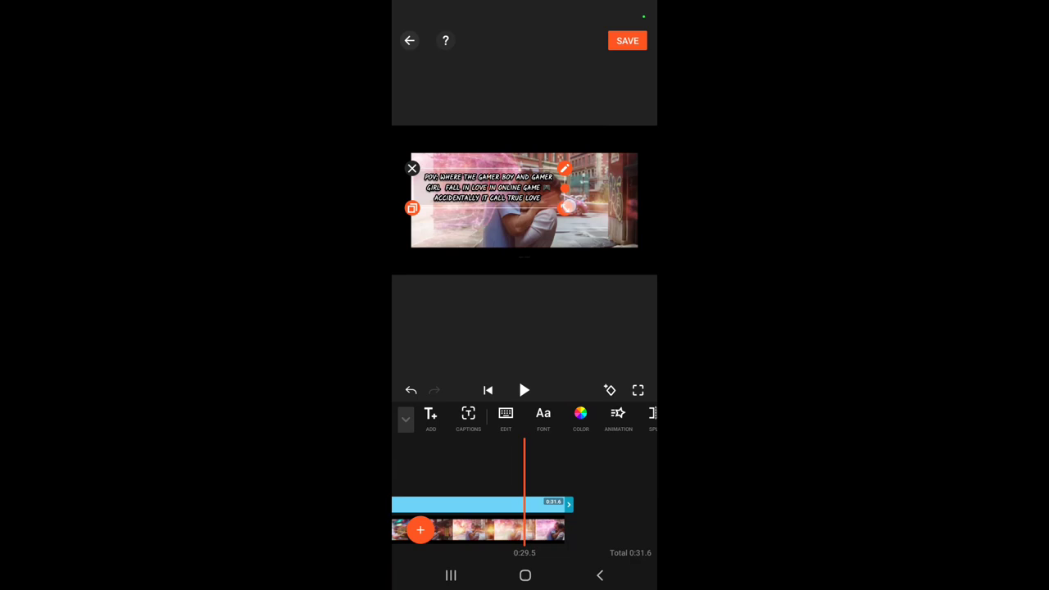
pyautogui.moveTo(585, 213)
pyautogui.mouseDown()
pyautogui.moveTo(606, 221)
pyautogui.moveTo(580, 206)
pyautogui.mouseUp()
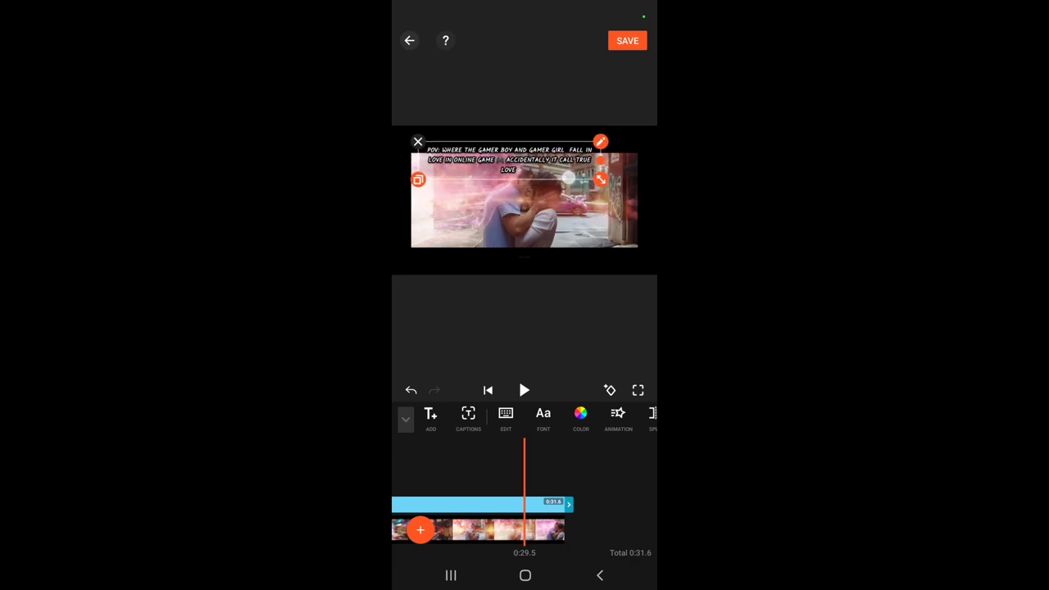
pyautogui.moveTo(488, 187); pyautogui.dragTo(509, 139)
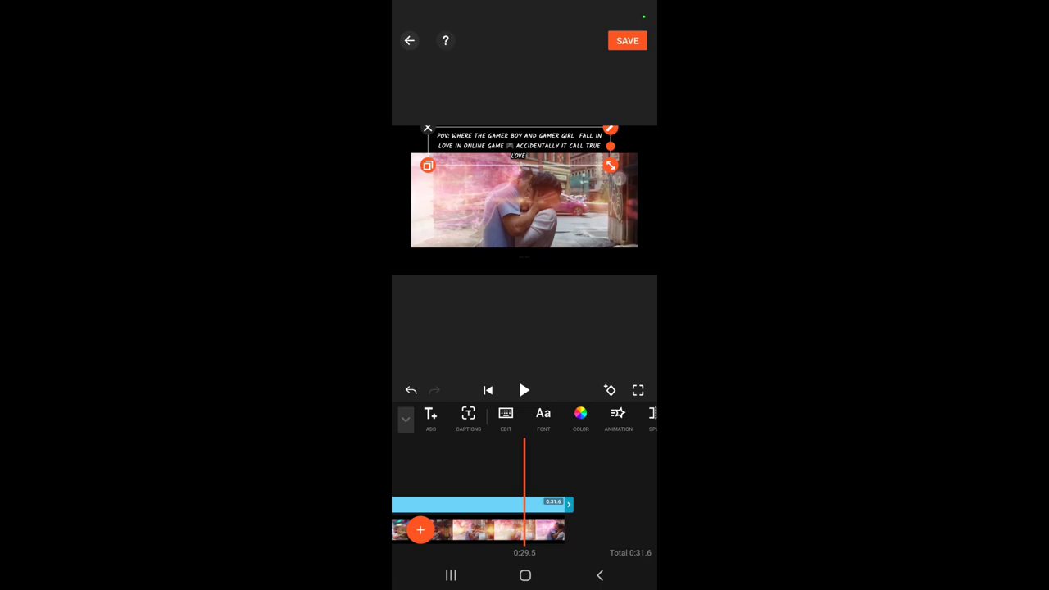
pyautogui.moveTo(607, 168); pyautogui.dragTo(605, 172)
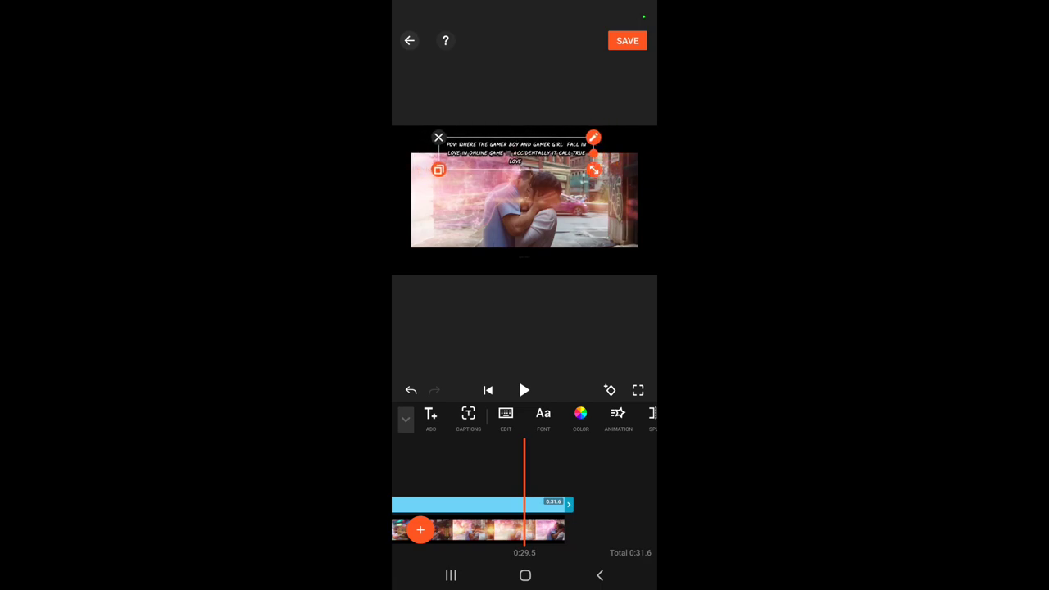
pyautogui.moveTo(516, 152)
pyautogui.mouseDown()
pyautogui.moveTo(529, 138)
pyautogui.moveTo(525, 165)
pyautogui.mouseUp()
pyautogui.click(525, 319)
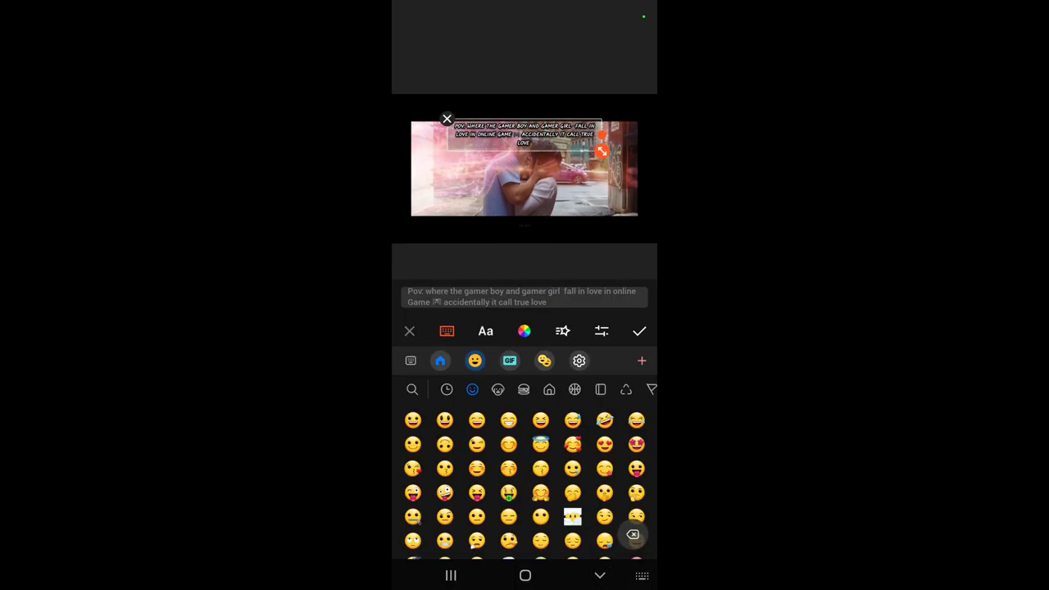
# - Add a red heart emoji from the emoji search and shift the caption along the top
pyautogui.click(634, 536)
pyautogui.write('hea')
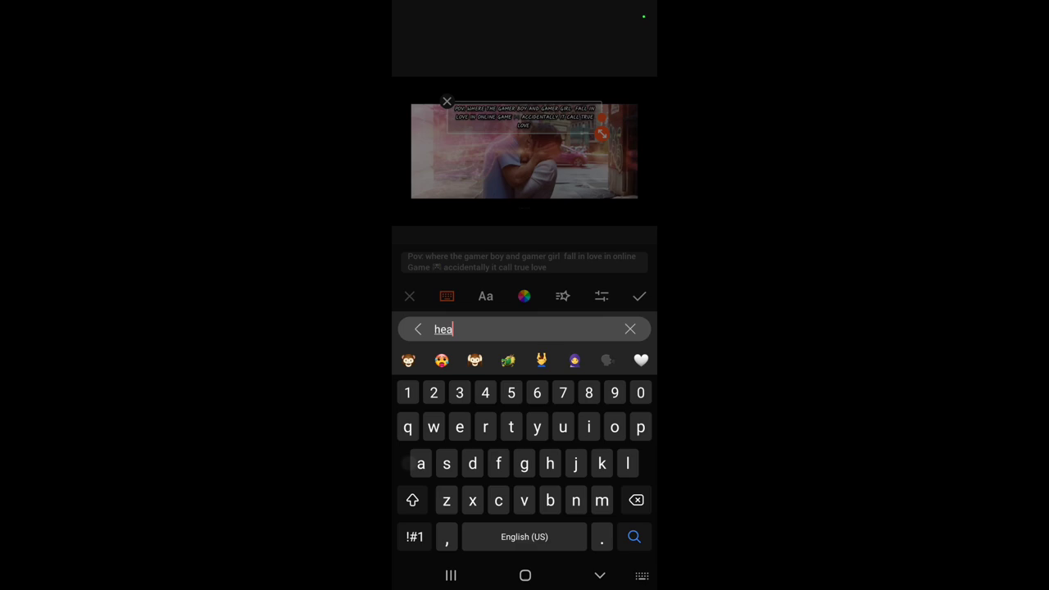
pyautogui.write('rt')
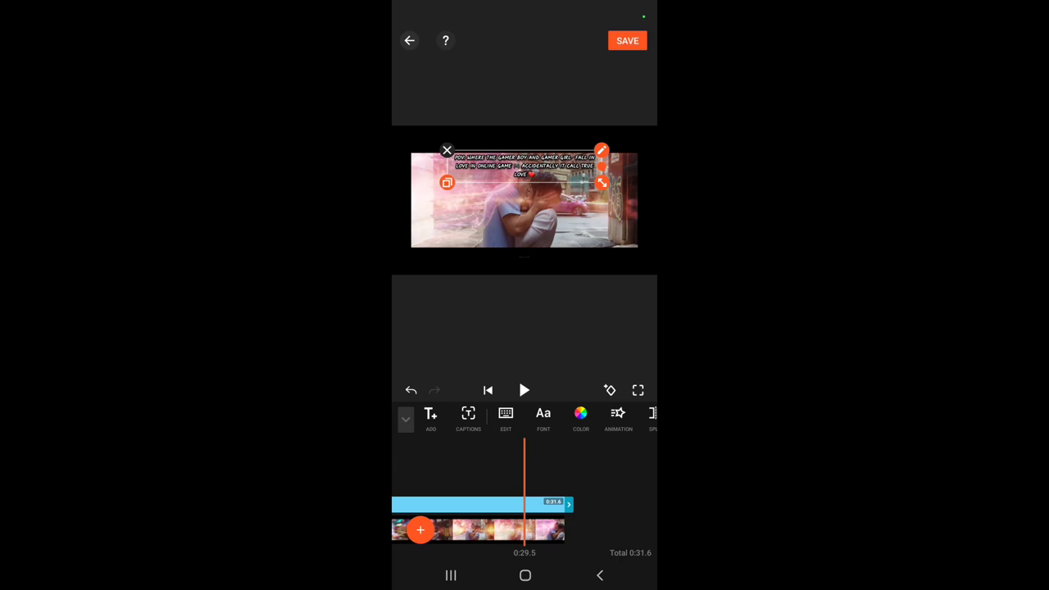
pyautogui.moveTo(525, 166)
pyautogui.mouseDown()
pyautogui.moveTo(494, 175)
pyautogui.moveTo(524, 137)
pyautogui.mouseUp()
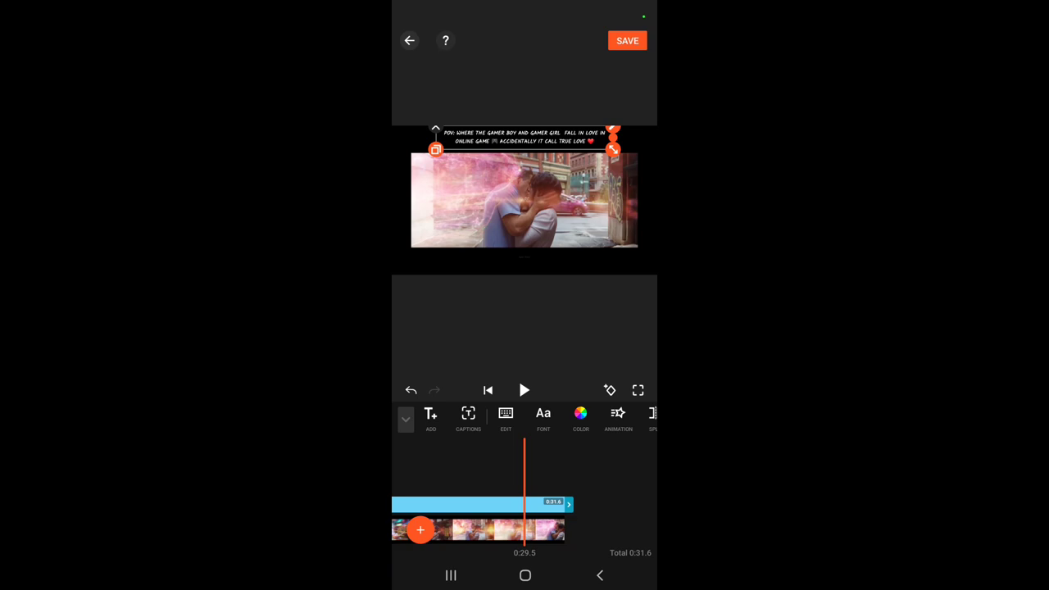
# - Rewind to the start and give the movie clip a curve speed using its middle point
pyautogui.click(488, 391)
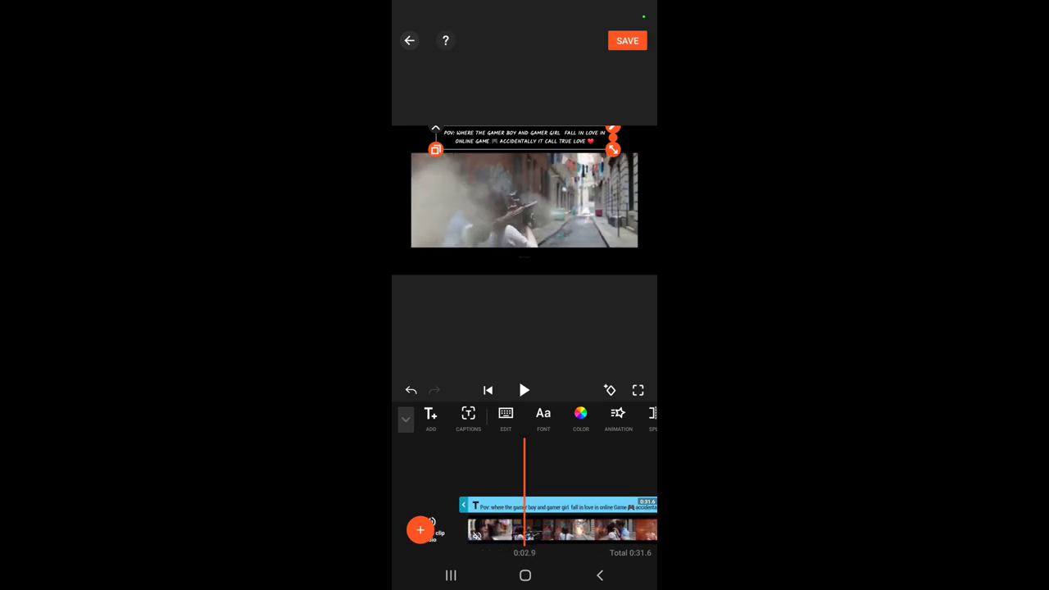
pyautogui.moveTo(541, 532); pyautogui.dragTo(565, 531)
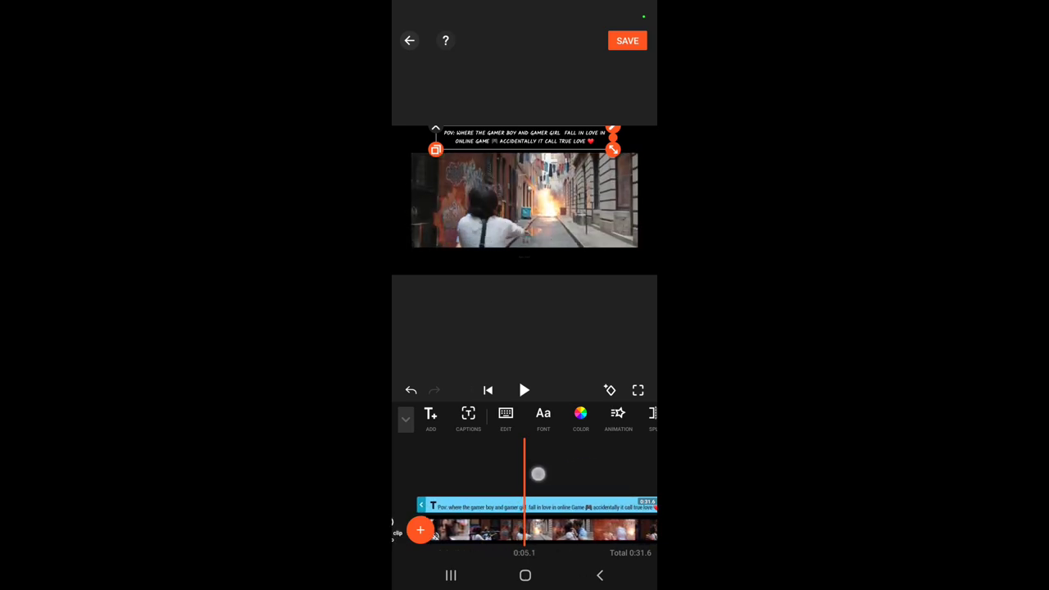
pyautogui.click(563, 529)
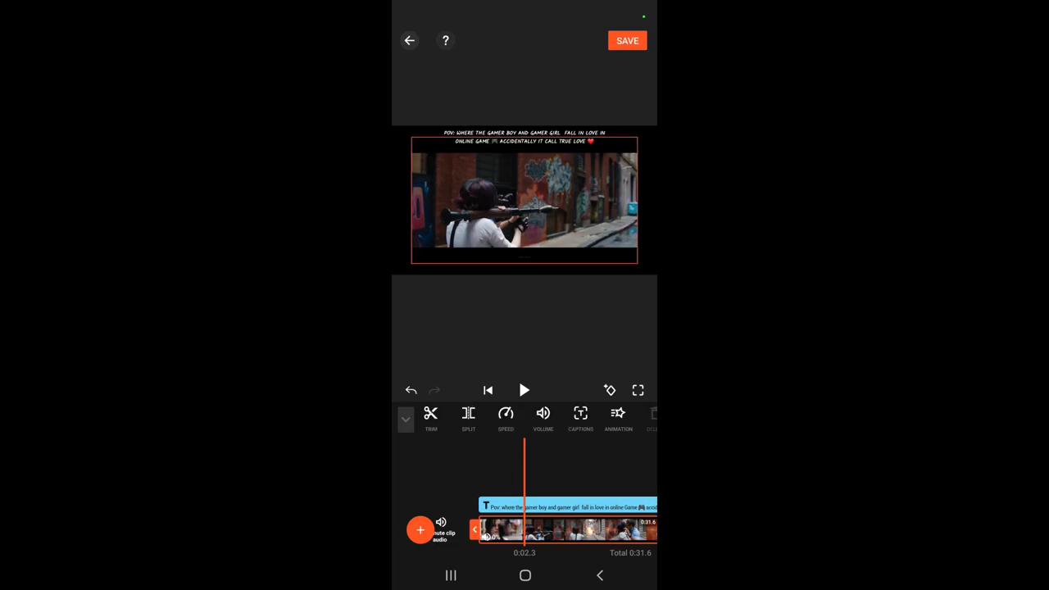
pyautogui.click(506, 414)
pyautogui.click(551, 383)
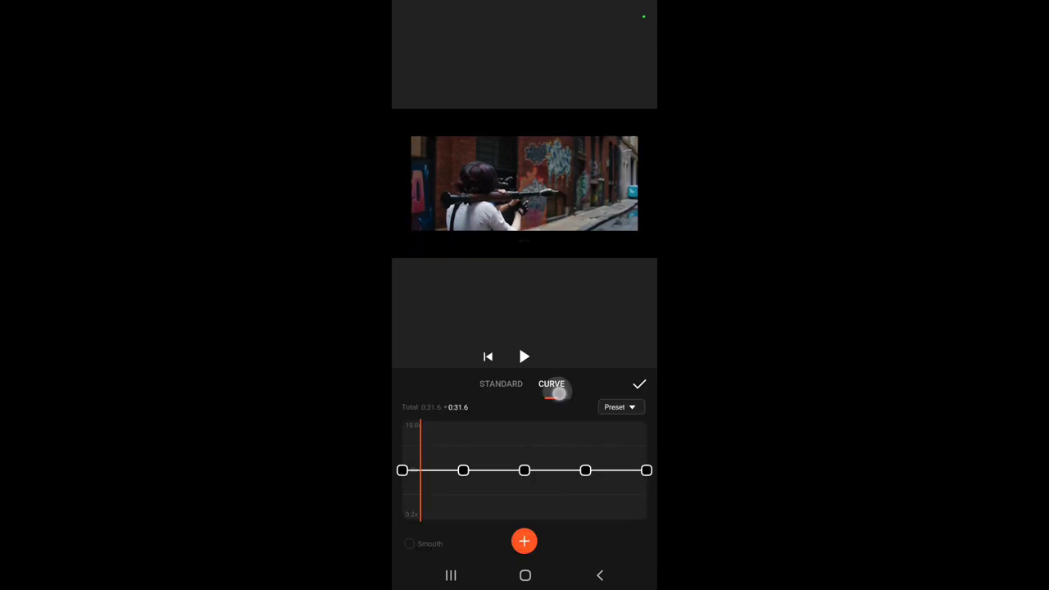
pyautogui.click(524, 469)
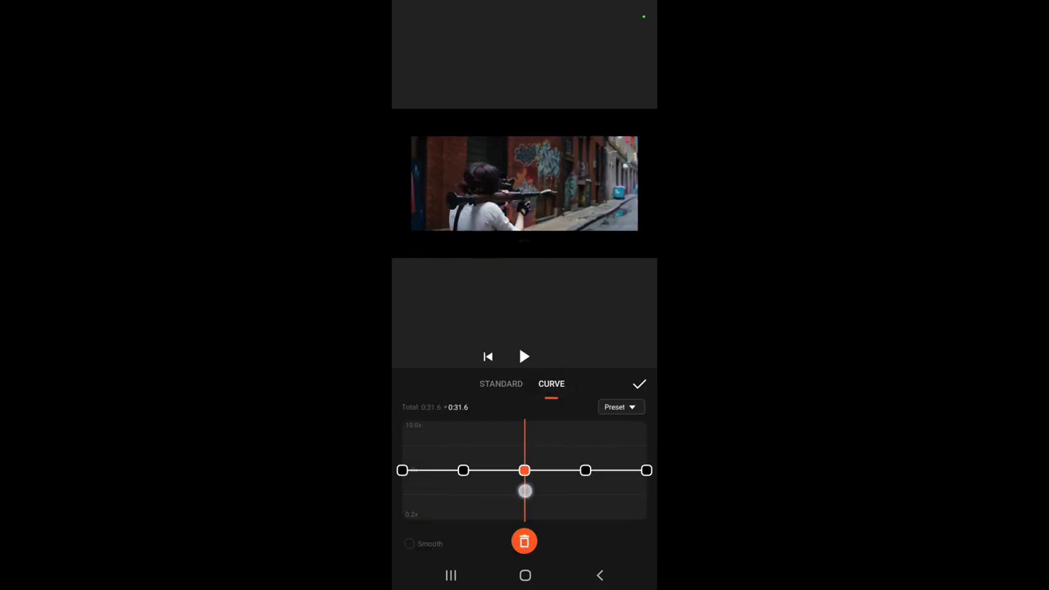
pyautogui.click(640, 383)
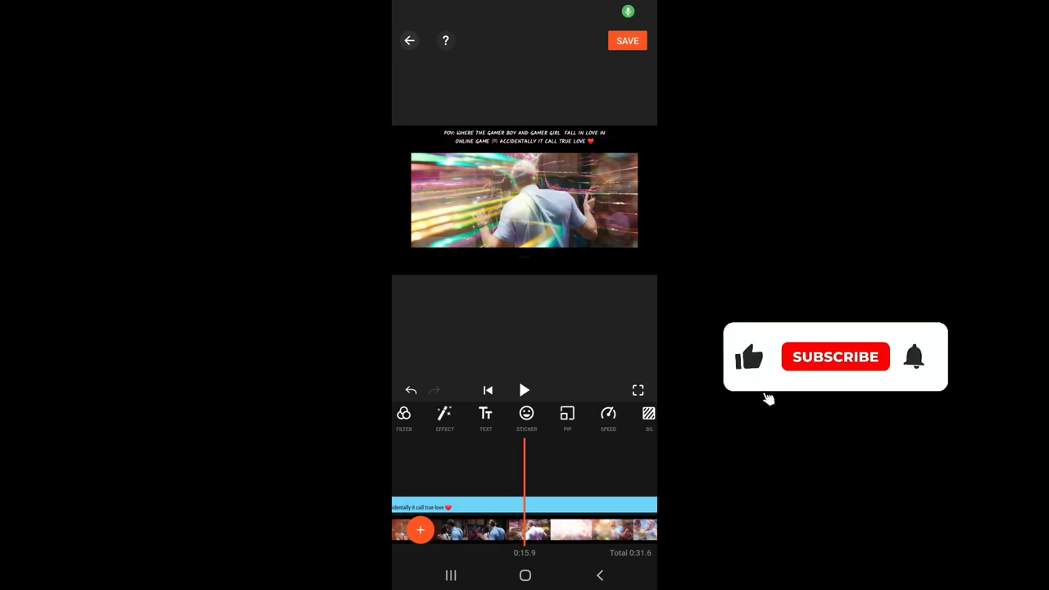
# - Search 'dol' and add Dolu Dolu, trimmed to start at 2:50.7
pyautogui.moveTo(573, 422); pyautogui.dragTo(636, 432)
pyautogui.click(434, 415)
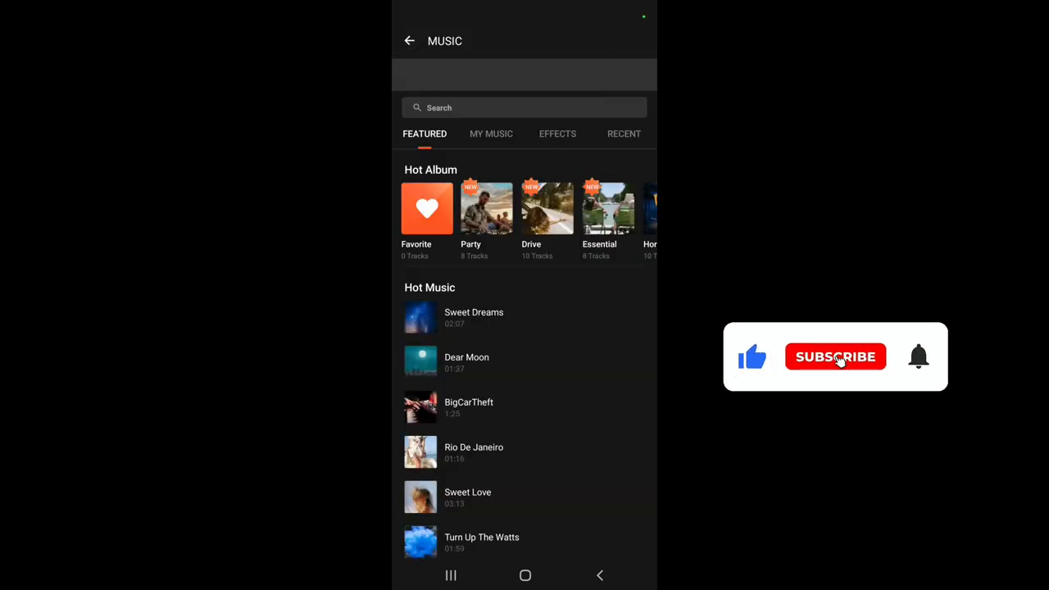
pyautogui.write('d')
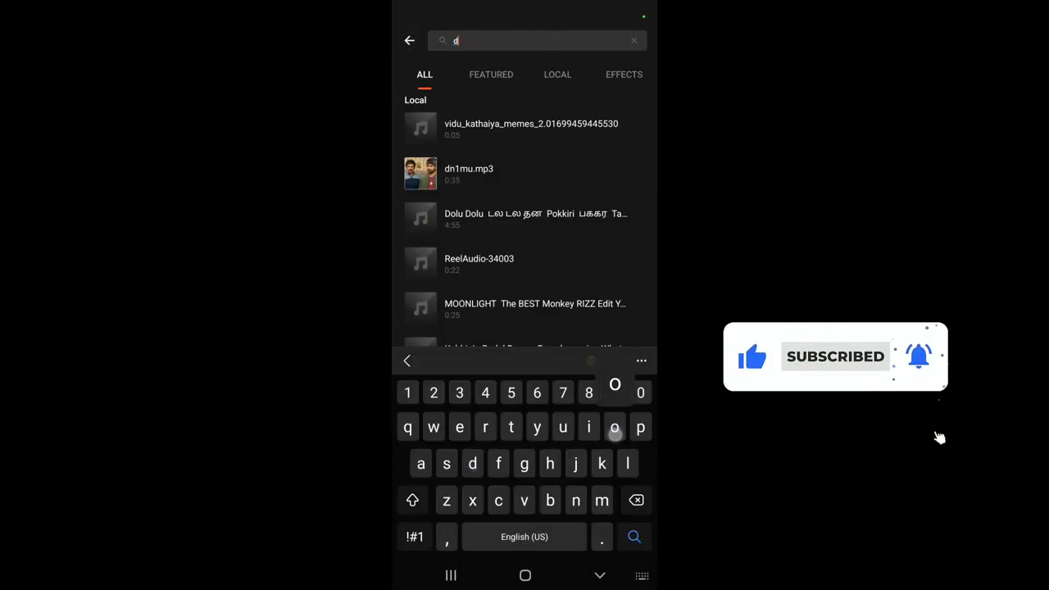
pyautogui.write('olo')
pyautogui.press('BackSpace')
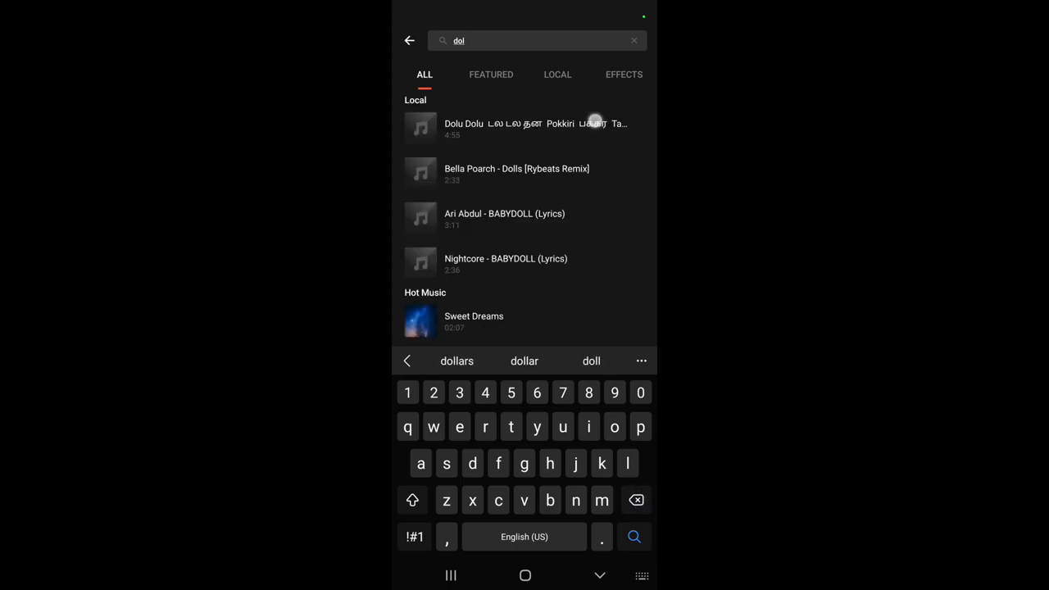
pyautogui.click(524, 122)
pyautogui.moveTo(409, 510); pyautogui.dragTo(543, 510)
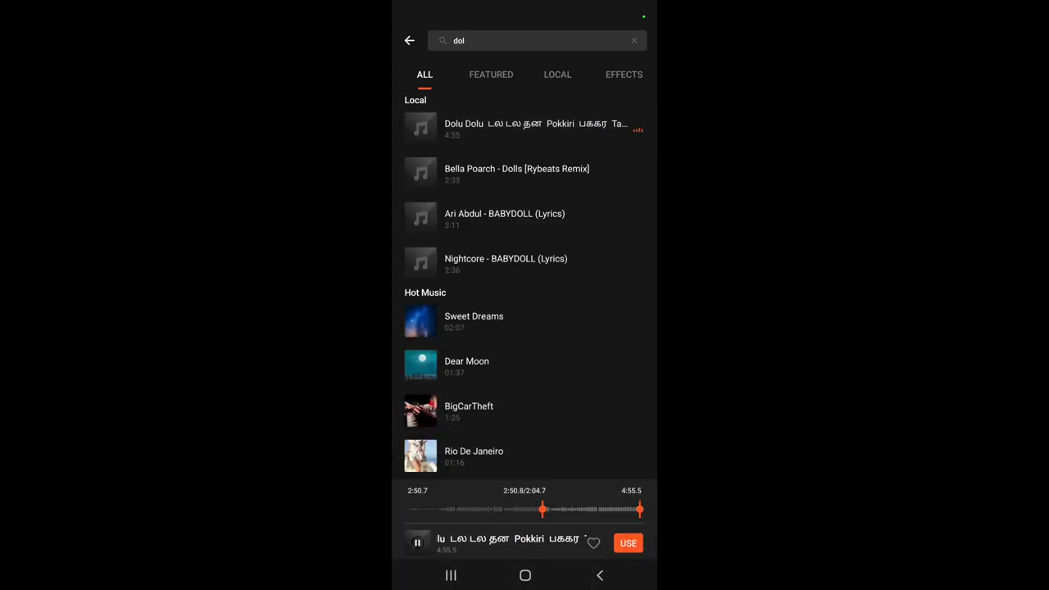
pyautogui.moveTo(640, 510); pyautogui.dragTo(601, 510)
pyautogui.click(628, 542)
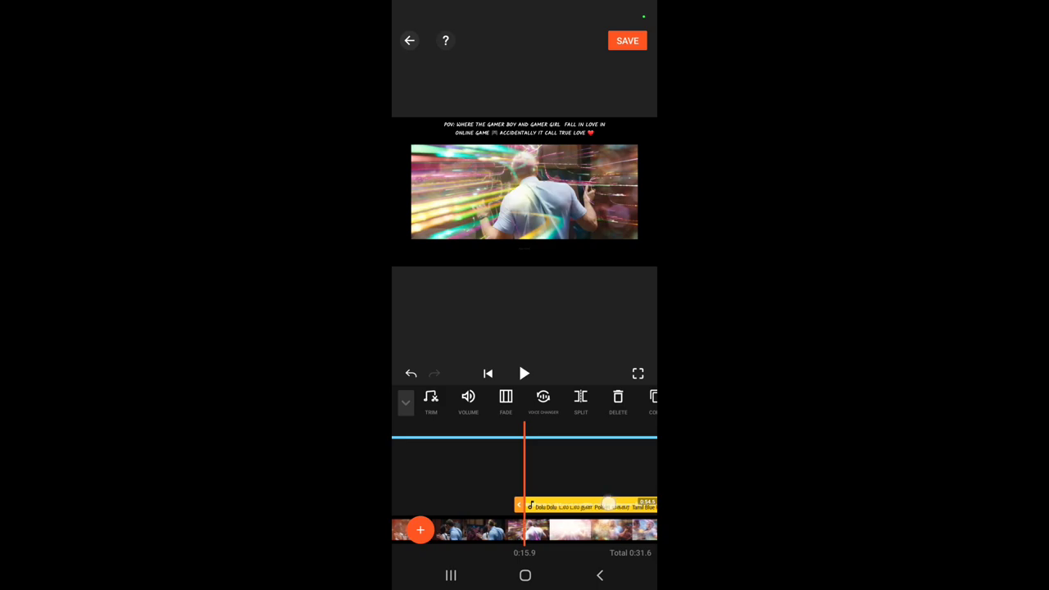
# - Scroll the timeline to the project start, deselect the song, and mute the video clips' original audio
pyautogui.moveTo(615, 529); pyautogui.dragTo(582, 529)
pyautogui.click(524, 468)
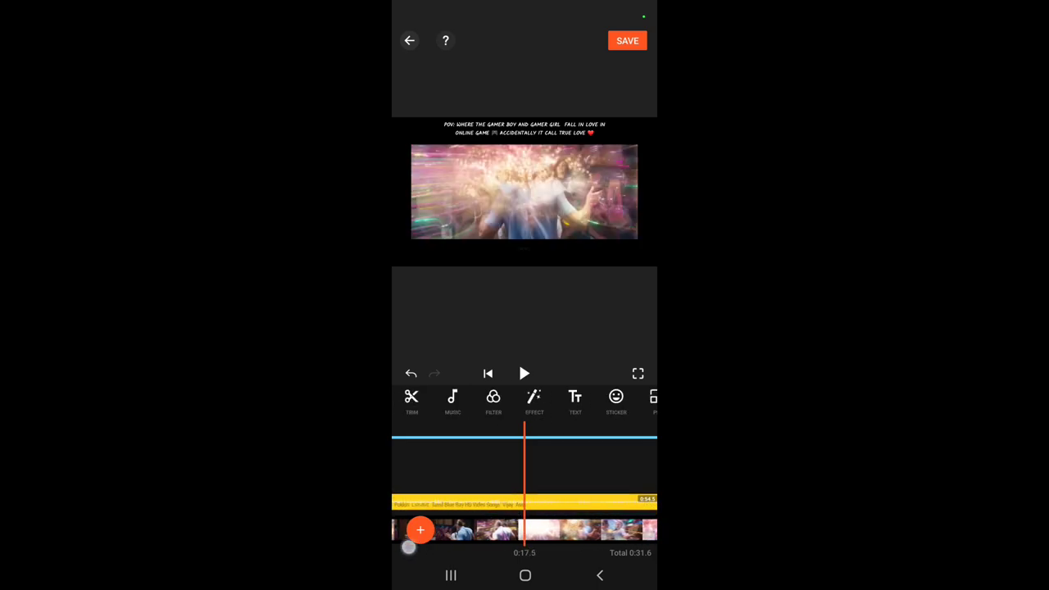
pyautogui.moveTo(459, 529)
pyautogui.mouseDown()
pyautogui.moveTo(639, 528)
pyautogui.moveTo(532, 502)
pyautogui.moveTo(479, 549)
pyautogui.mouseUp()
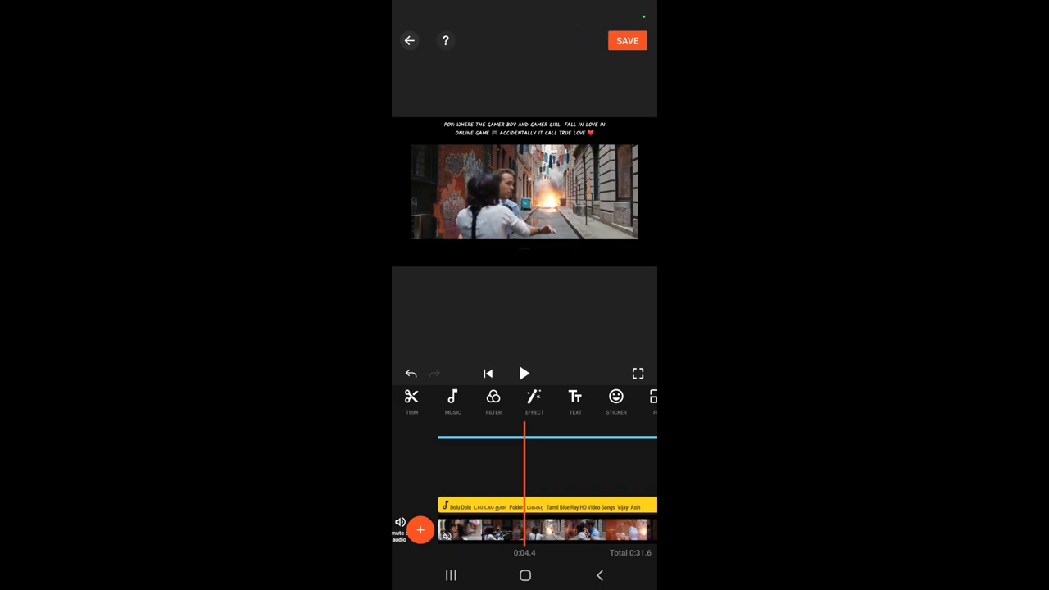
pyautogui.click(488, 374)
# - Select the Dolu Dolu track and apply the Woman voice changer effect
pyautogui.click(594, 511)
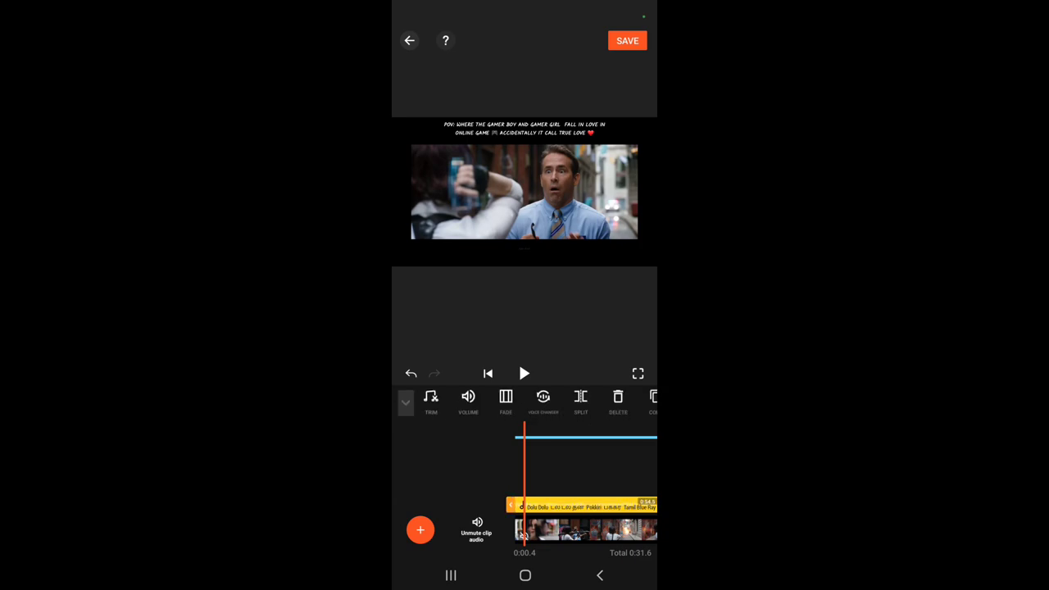
pyautogui.click(456, 398)
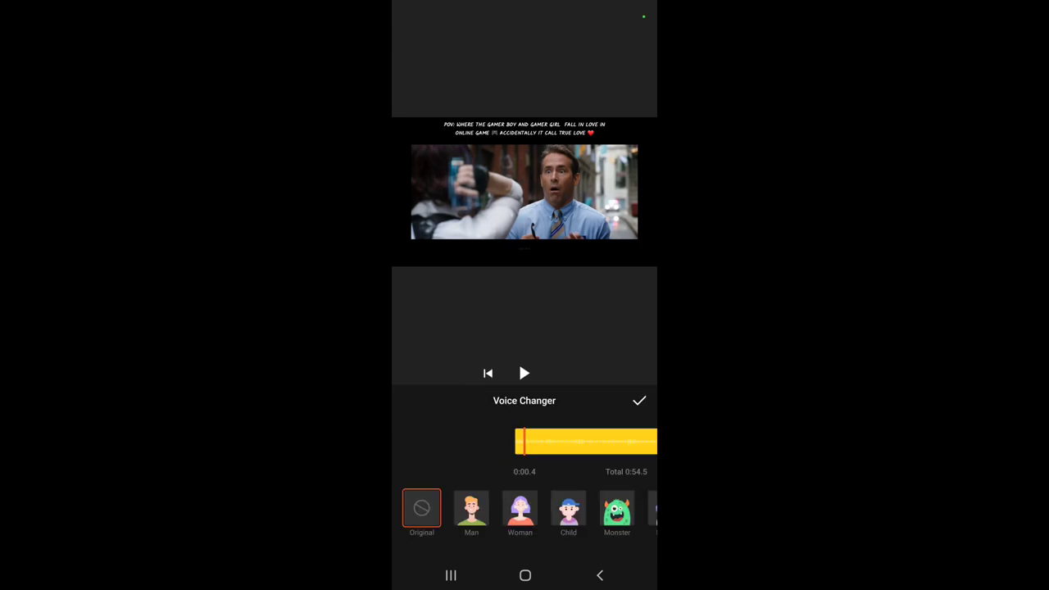
pyautogui.click(521, 509)
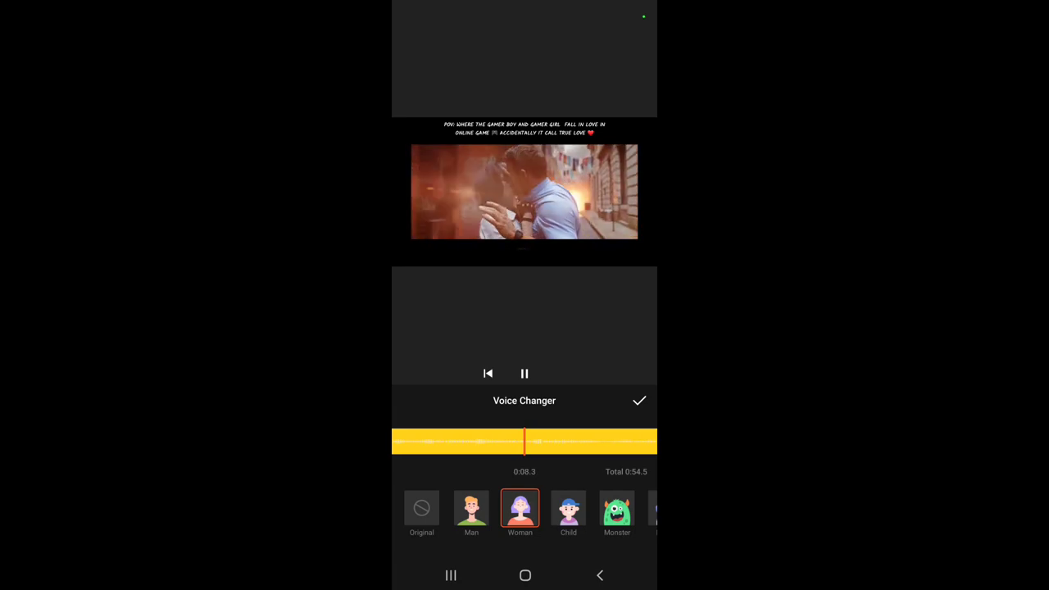
pyautogui.click(640, 401)
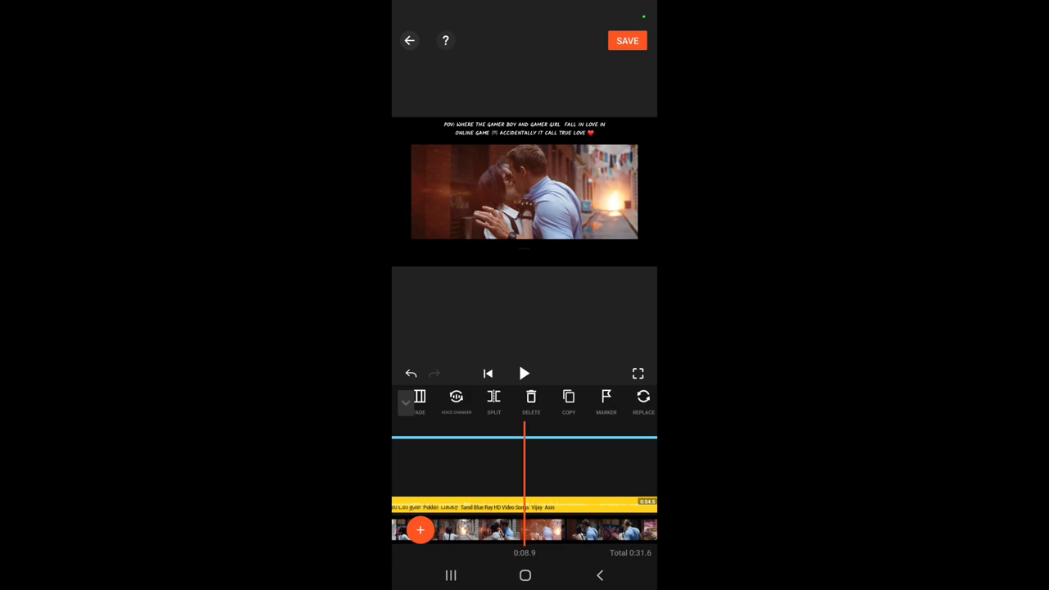
# - Build a custom speed curve on the clip: lower the middle point, raise the fourth point
pyautogui.click(472, 532)
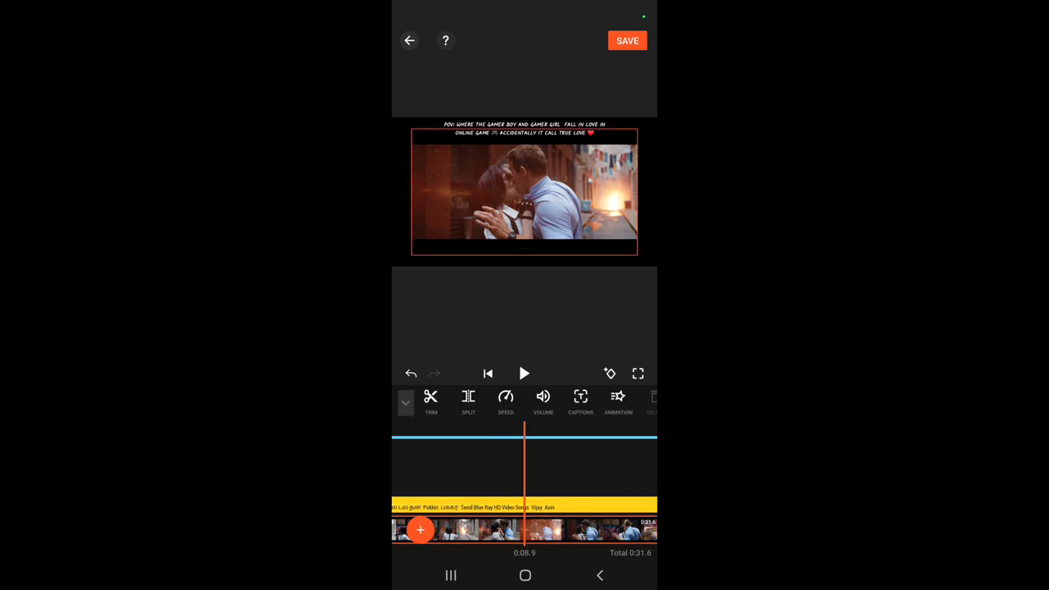
pyautogui.click(506, 400)
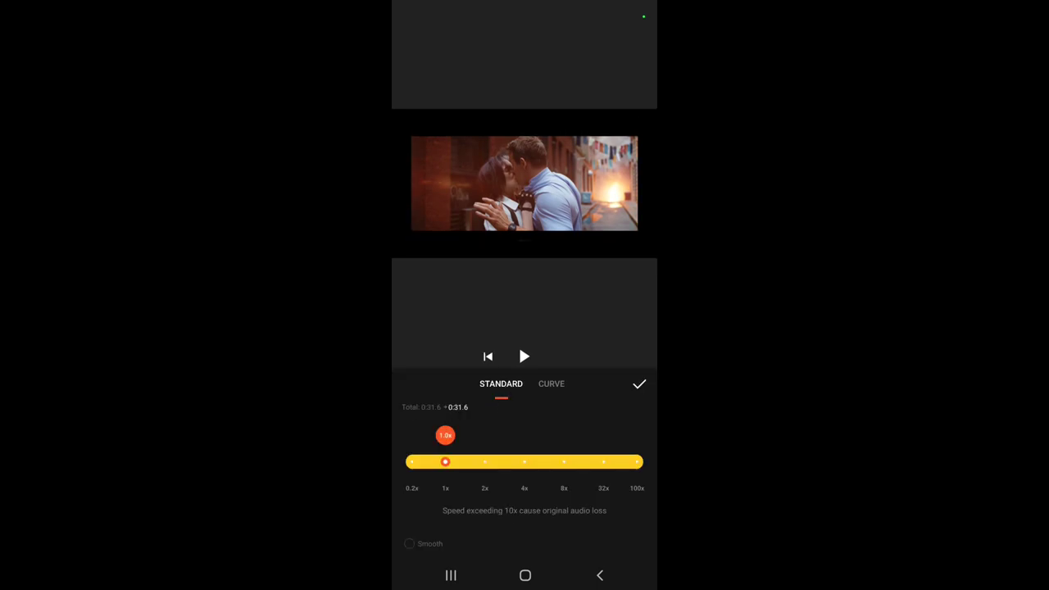
pyautogui.click(552, 384)
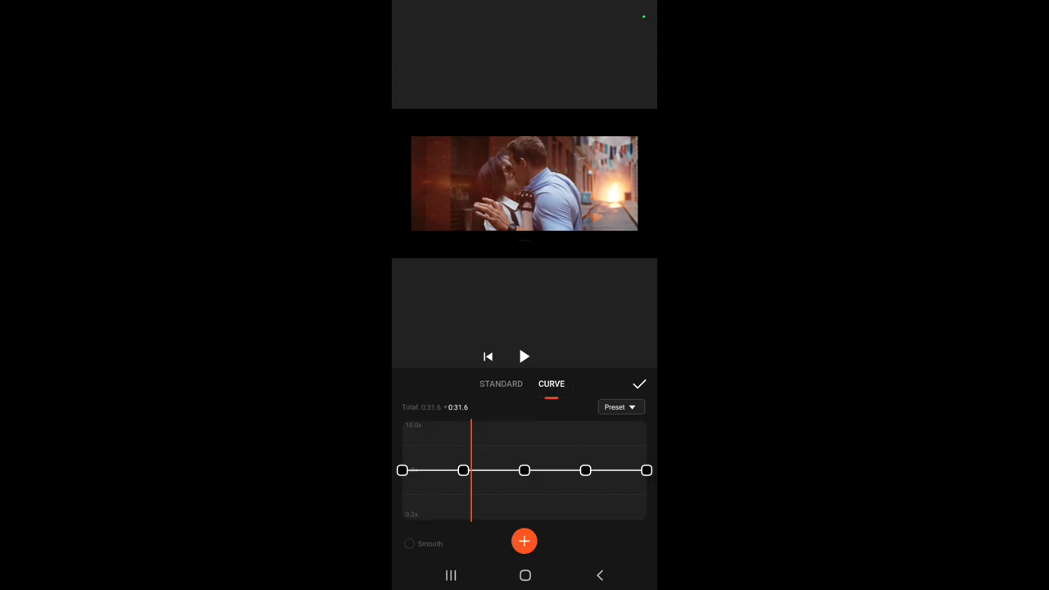
pyautogui.moveTo(524, 470)
pyautogui.mouseDown()
pyautogui.moveTo(519, 492)
pyautogui.moveTo(529, 492)
pyautogui.mouseUp()
pyautogui.click(464, 470)
pyautogui.moveTo(584, 470); pyautogui.dragTo(595, 425)
pyautogui.click(529, 492)
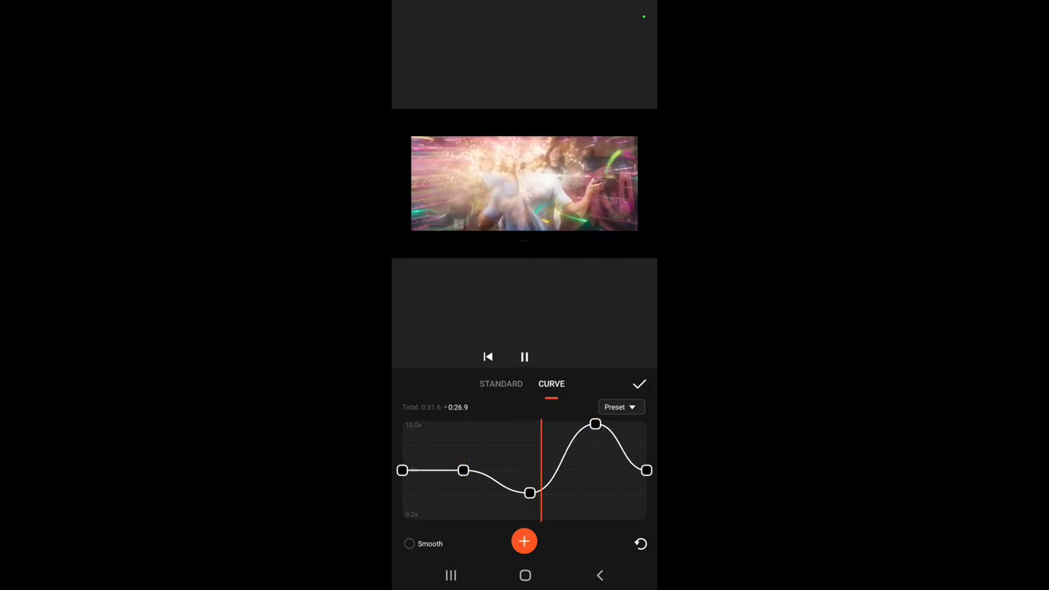
# - Preview the speed-curve result and apply it, bringing the project to 27.9 seconds
pyautogui.moveTo(540, 520); pyautogui.dragTo(472, 524)
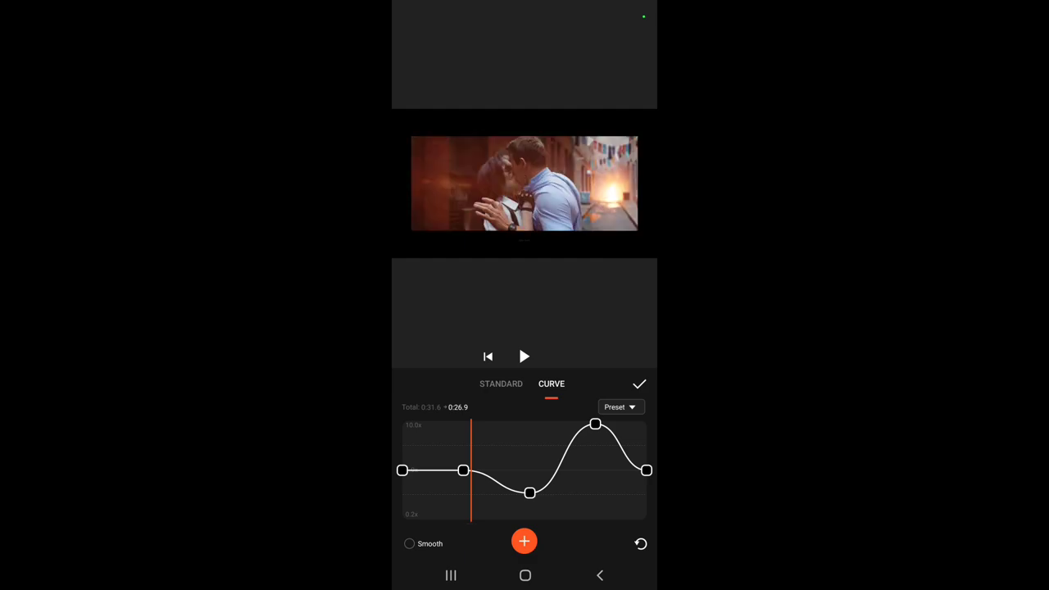
pyautogui.click(524, 356)
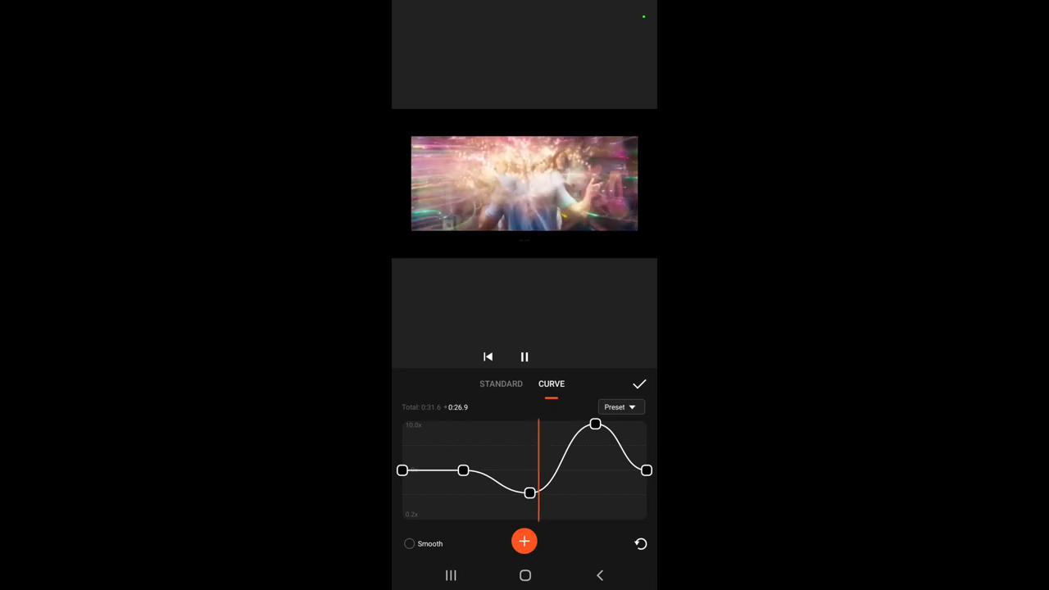
pyautogui.click(524, 357)
pyautogui.click(640, 384)
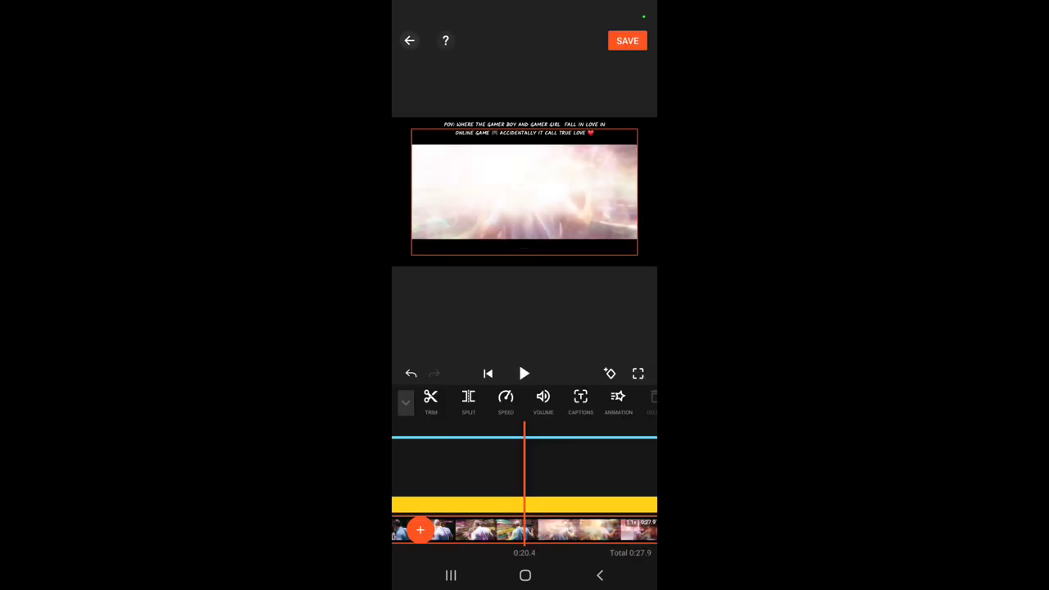
# - Deselect the clip, browse the filter options, and return to the project start
pyautogui.click(405, 398)
pyautogui.click(495, 401)
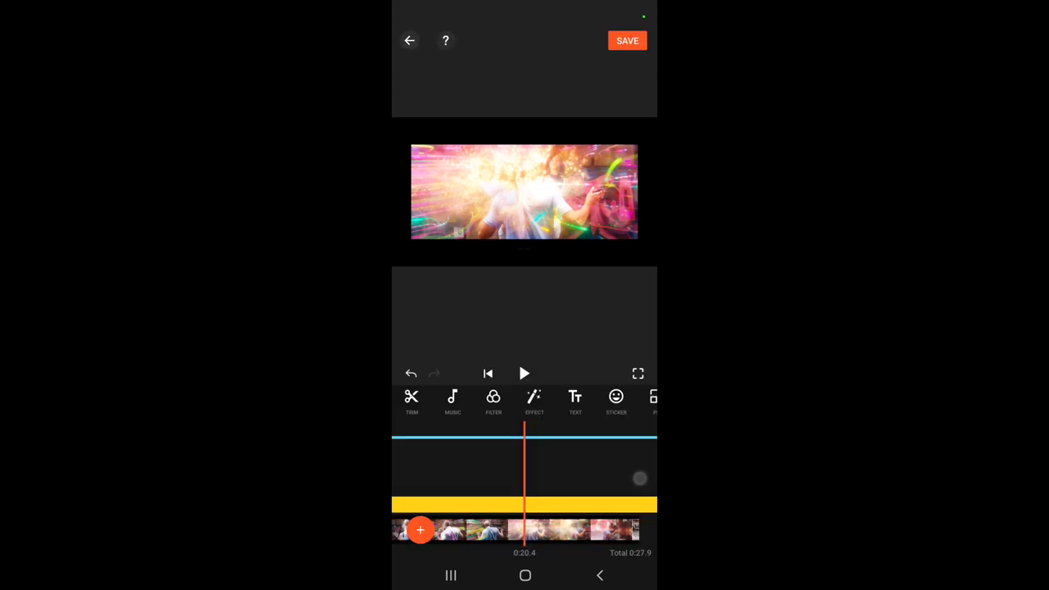
pyautogui.click(487, 374)
# - Preview from the start, then change the Dolu Dolu track's voice effect to Child
pyautogui.click(524, 374)
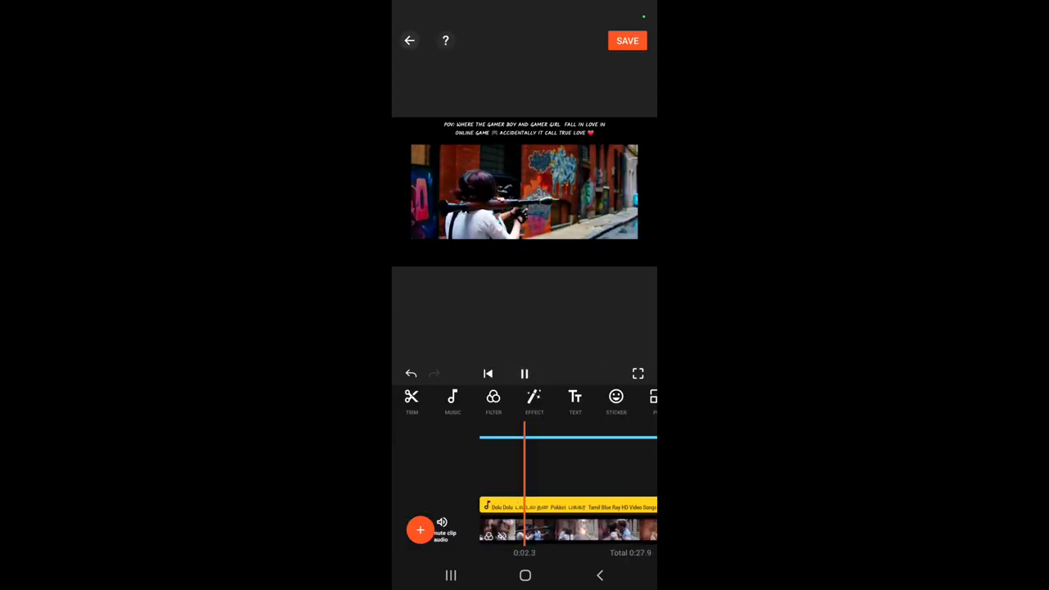
pyautogui.click(524, 373)
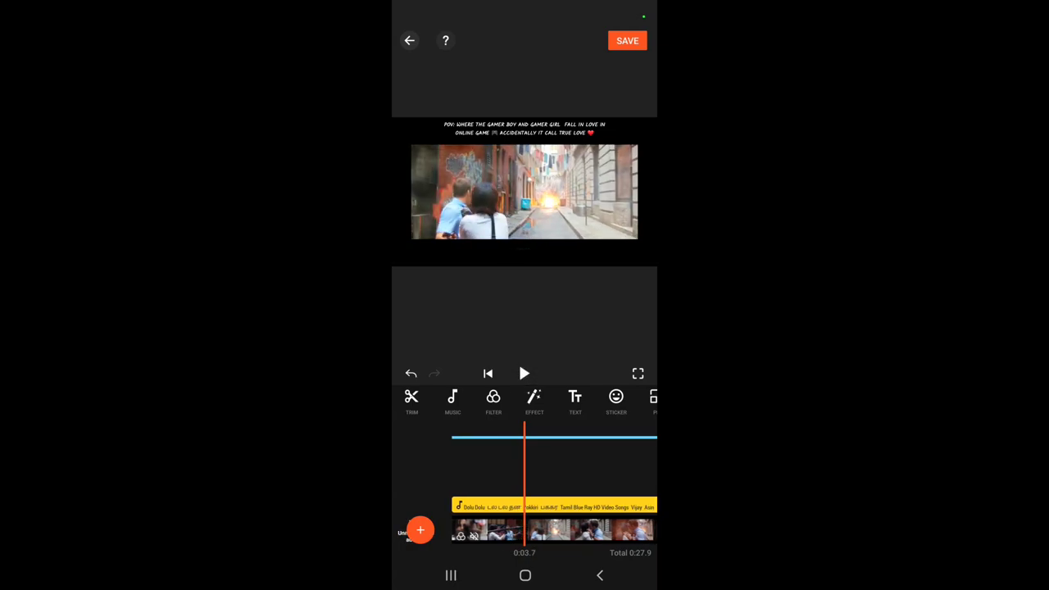
pyautogui.hscroll(5, 533, 398)
pyautogui.click(543, 401)
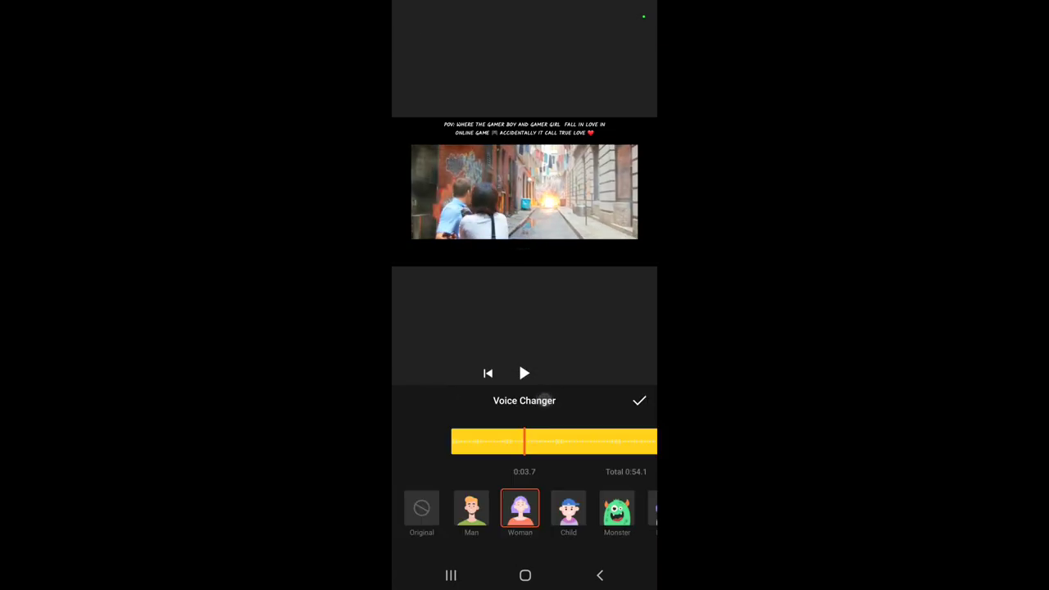
pyautogui.click(568, 510)
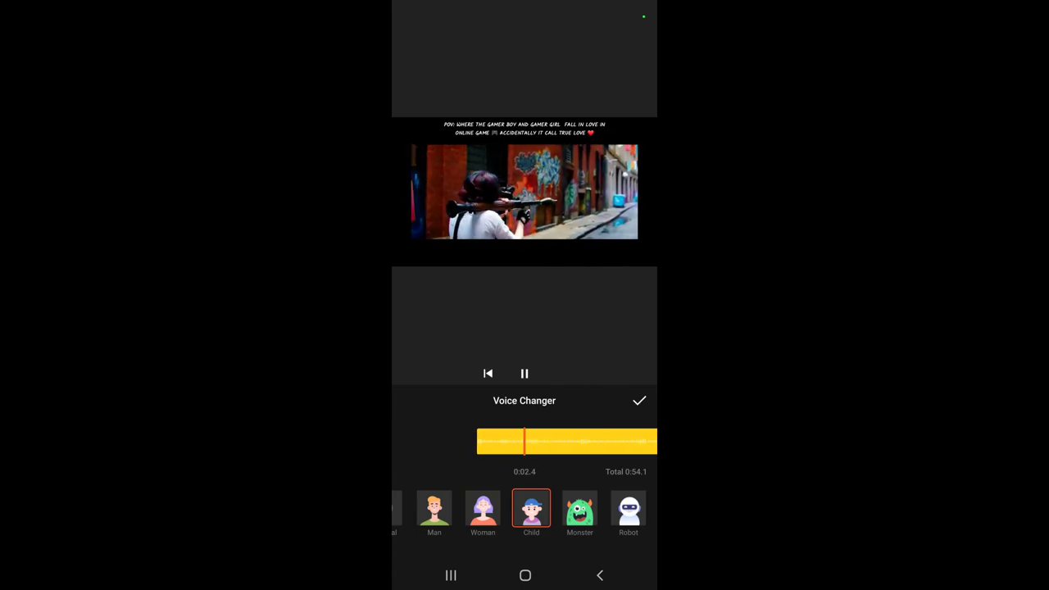
pyautogui.click(640, 401)
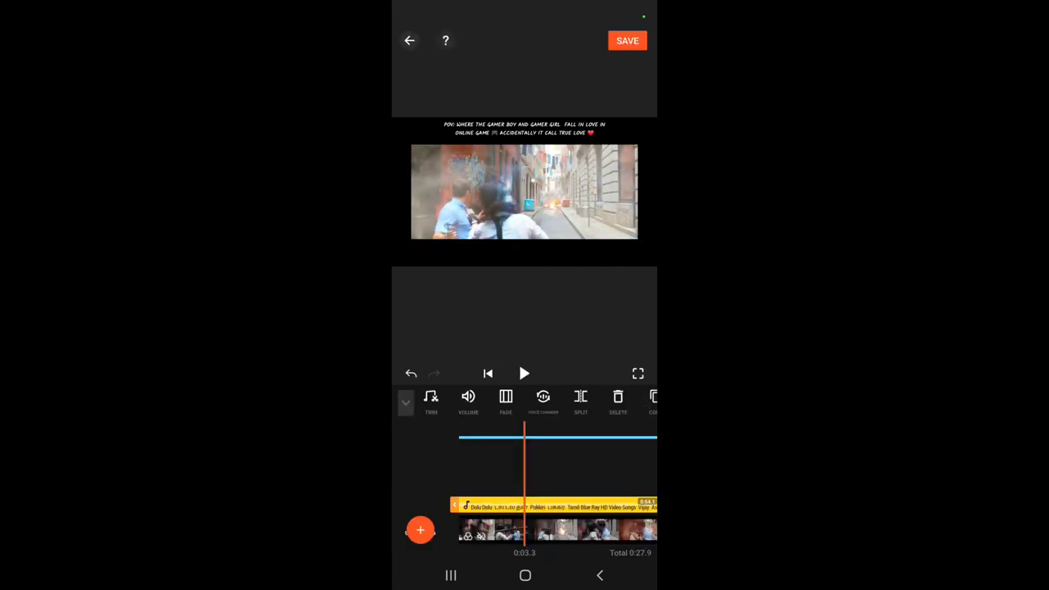
# - Play and pause a preview of the edited 26.1-second project
pyautogui.click(525, 374)
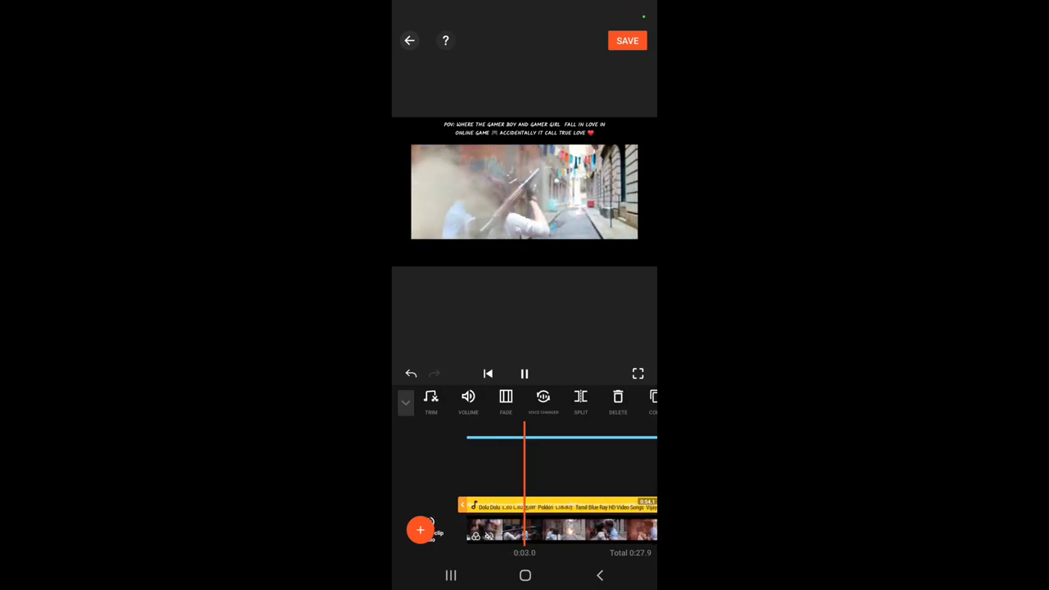
pyautogui.click(525, 374)
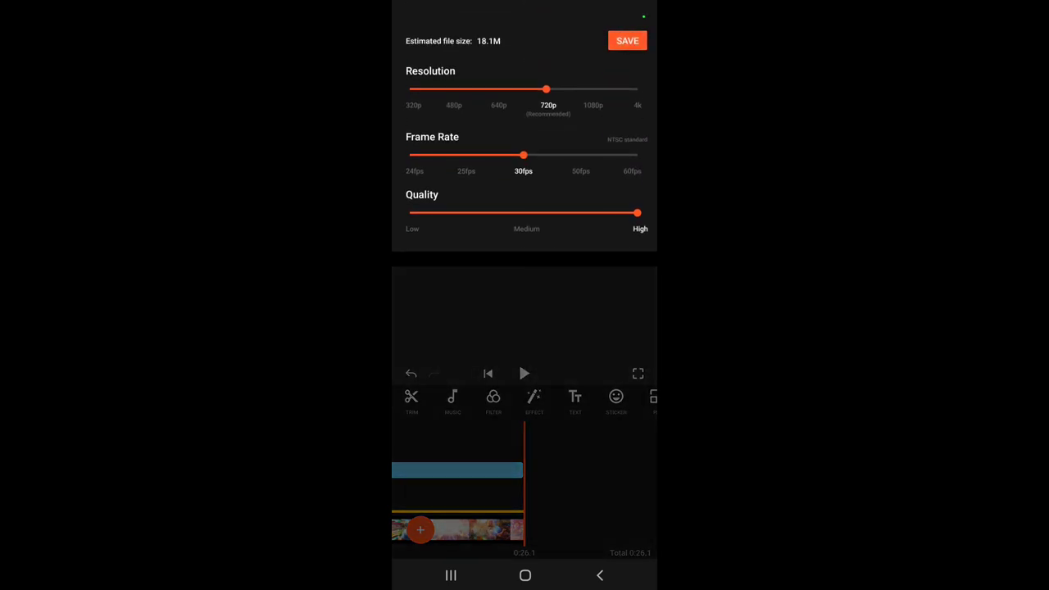
# - Raise the export frame rate to 60 fps at 720p and start saving the video
pyautogui.moveTo(523, 155); pyautogui.dragTo(646, 155)
pyautogui.click(627, 40)
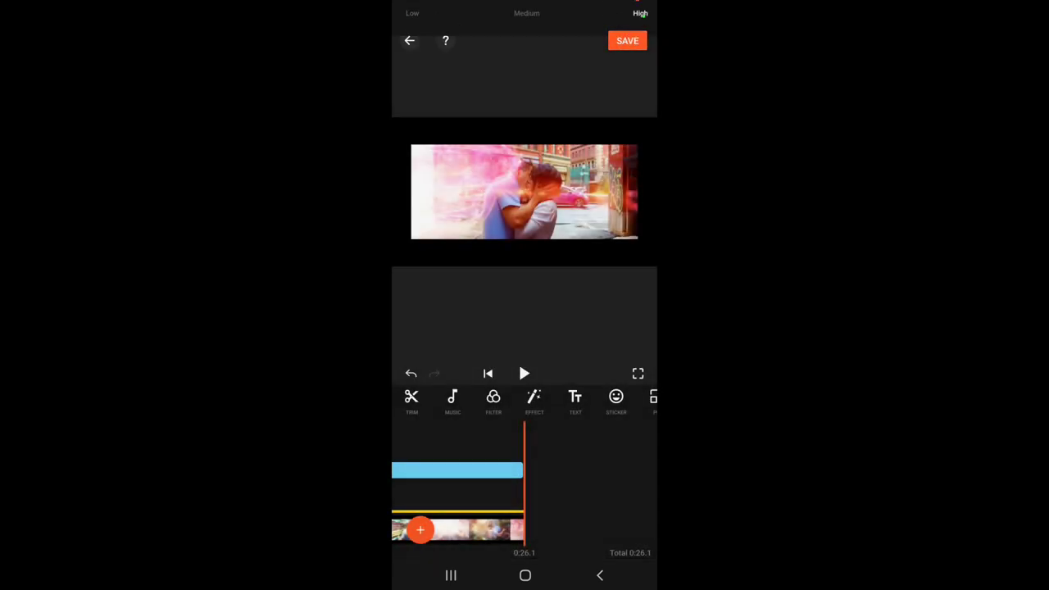